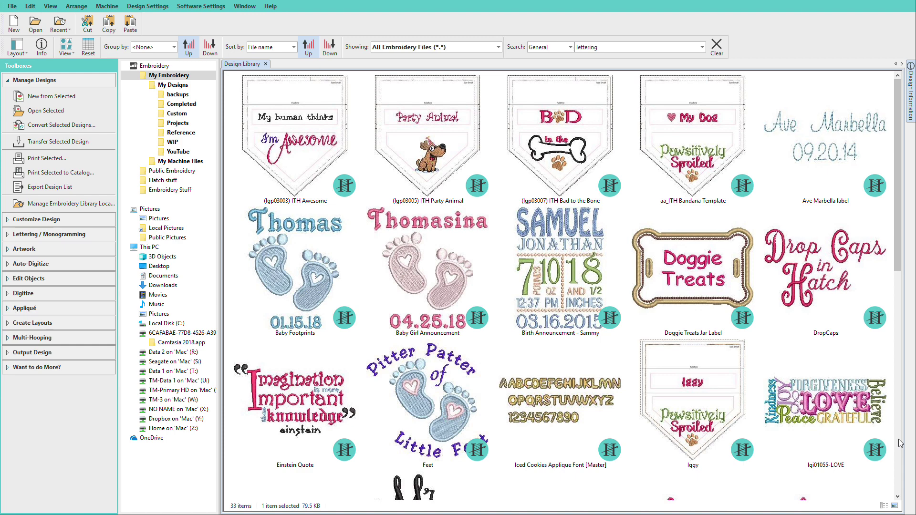
# Create a new lettering object reading 'Hatch' on the Design1 canvas
pyautogui.click(900, 442)
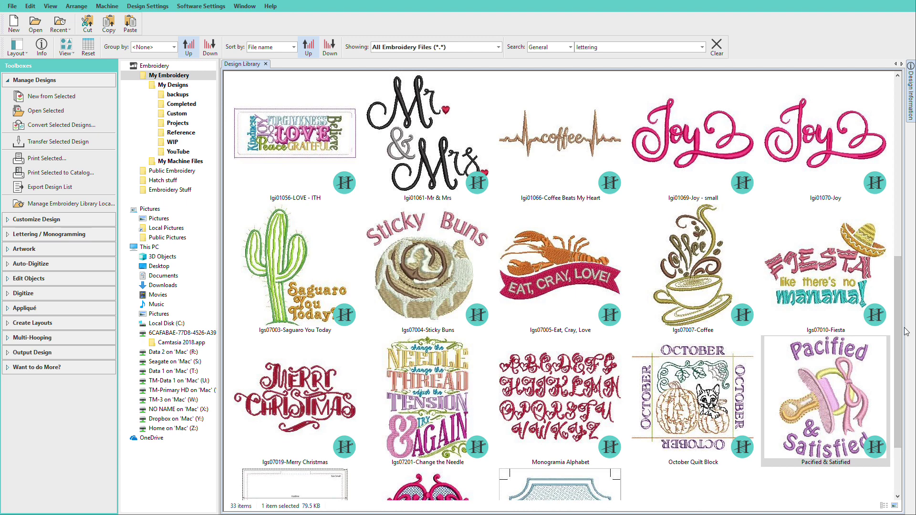
pyautogui.scroll(-3, 897, 394)
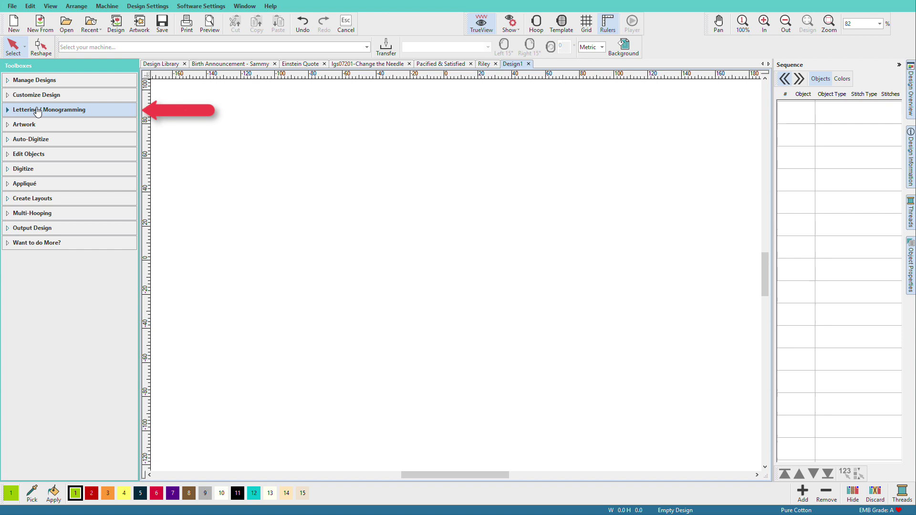
pyautogui.click(9, 111)
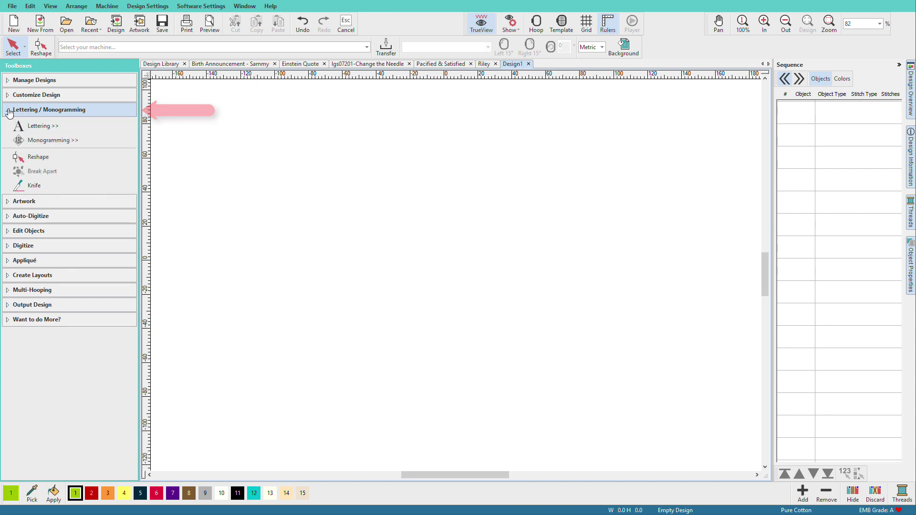
pyautogui.click(29, 127)
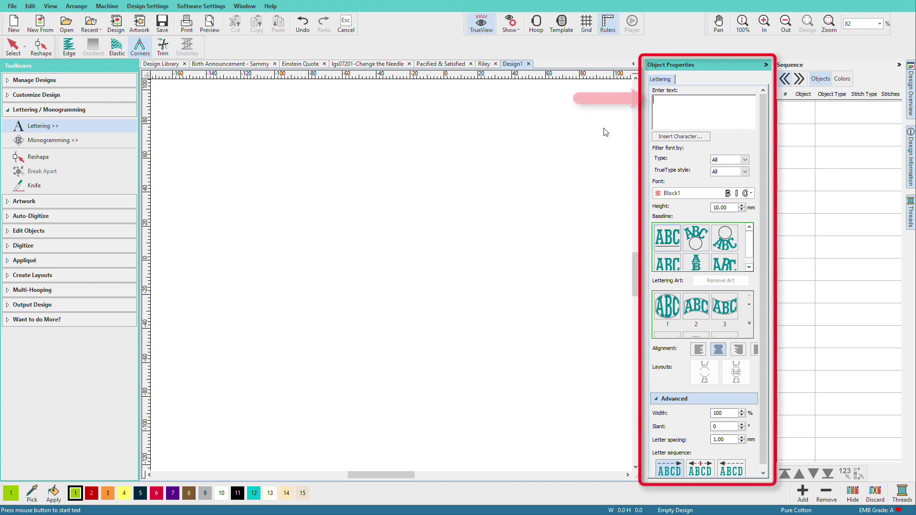
pyautogui.write('atch')
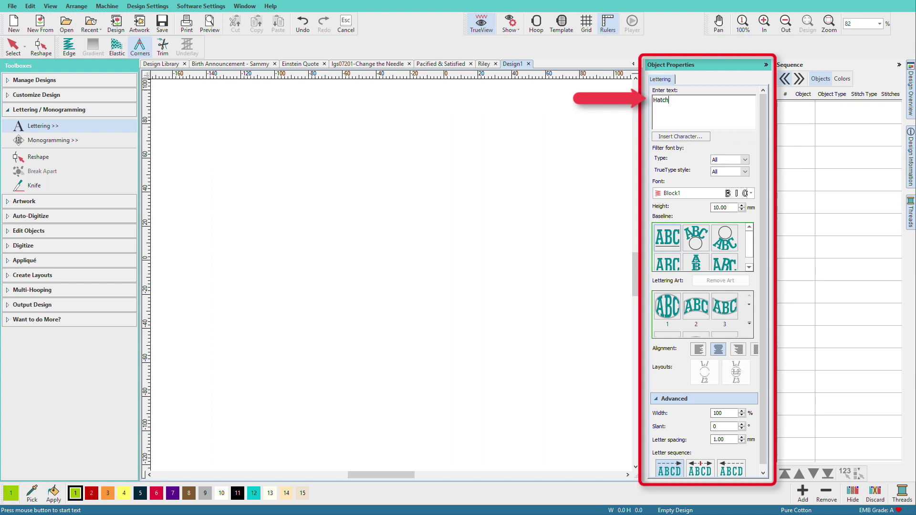
pyautogui.press('Return')
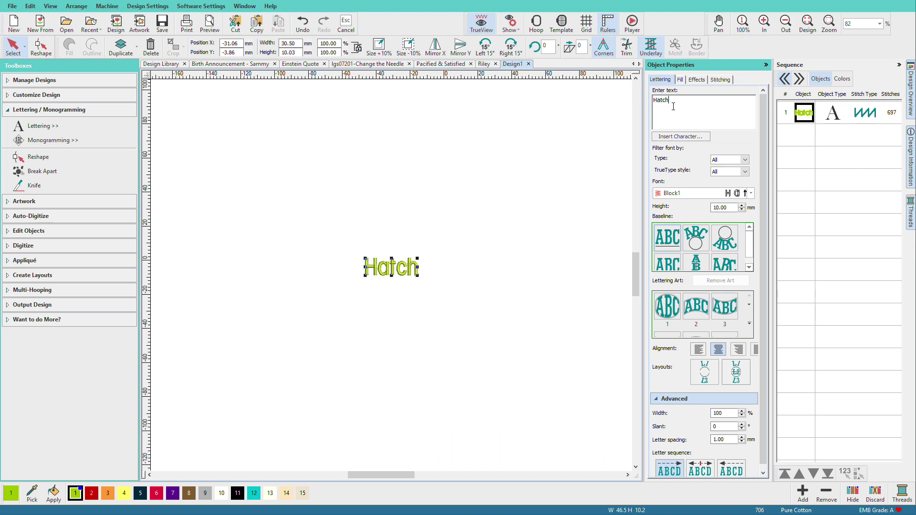
pyautogui.click(744, 159)
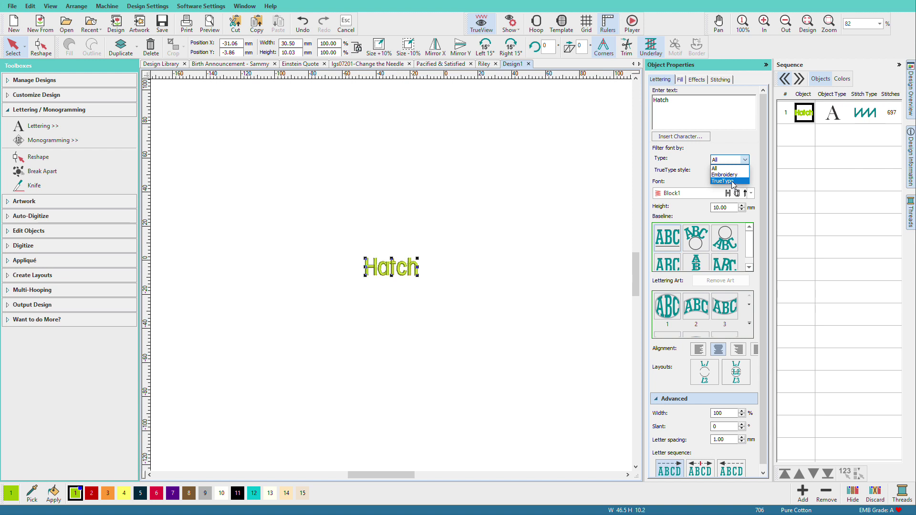
pyautogui.click(732, 181)
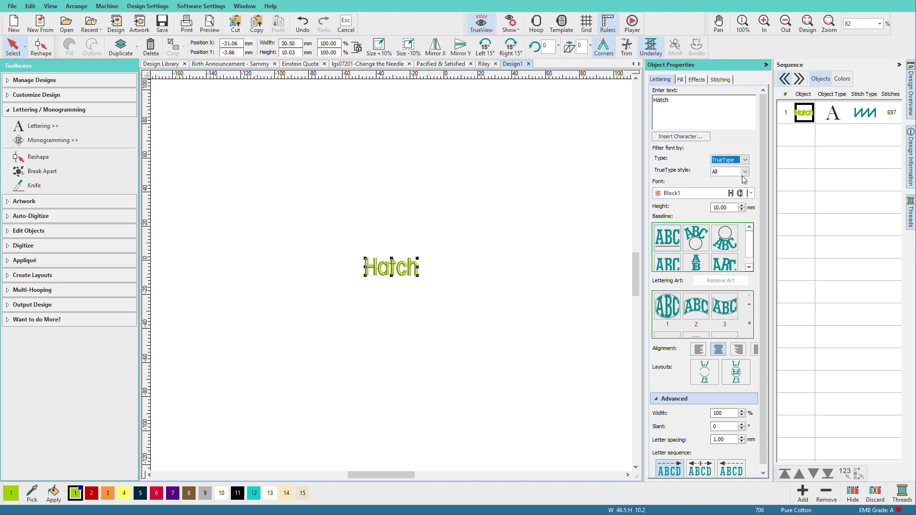
pyautogui.click(746, 171)
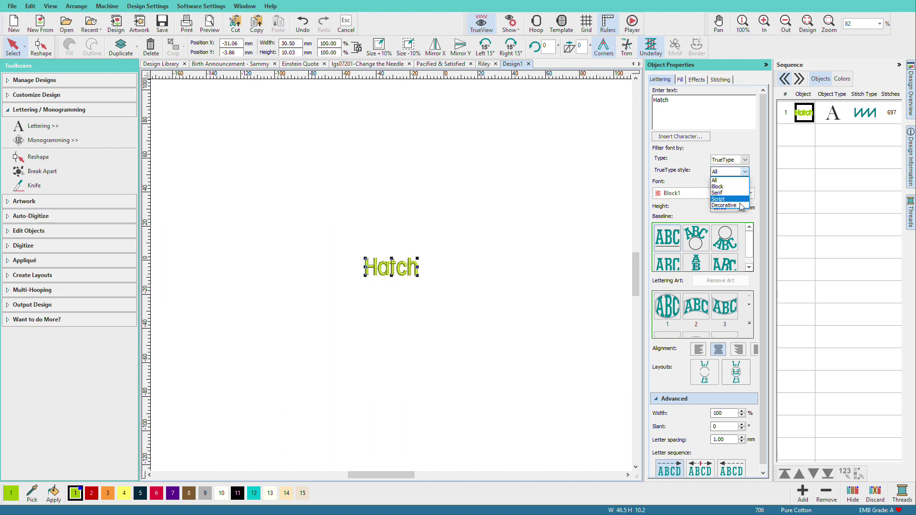
pyautogui.click(746, 161)
pyautogui.click(746, 161)
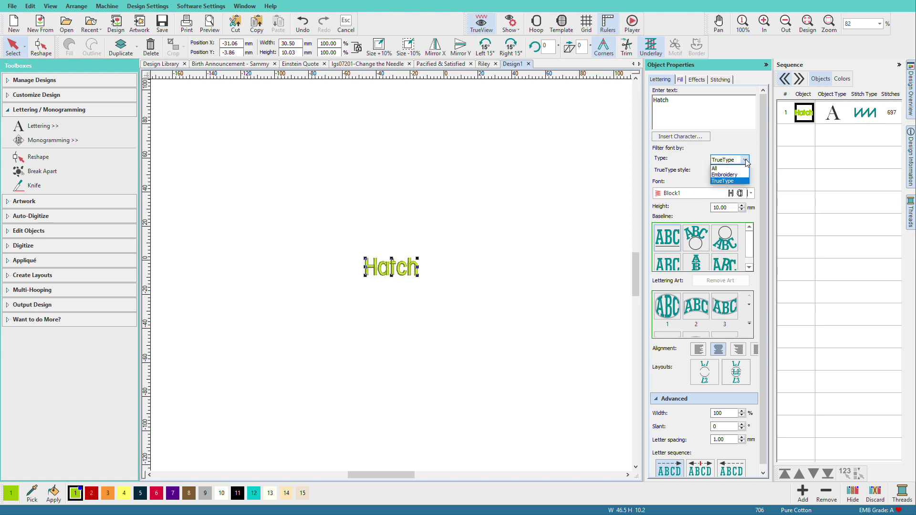
pyautogui.click(739, 169)
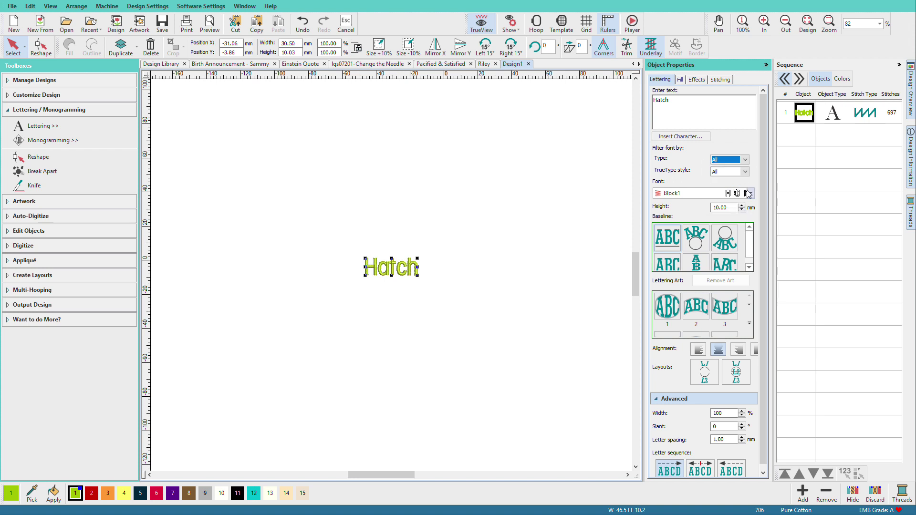
pyautogui.click(751, 194)
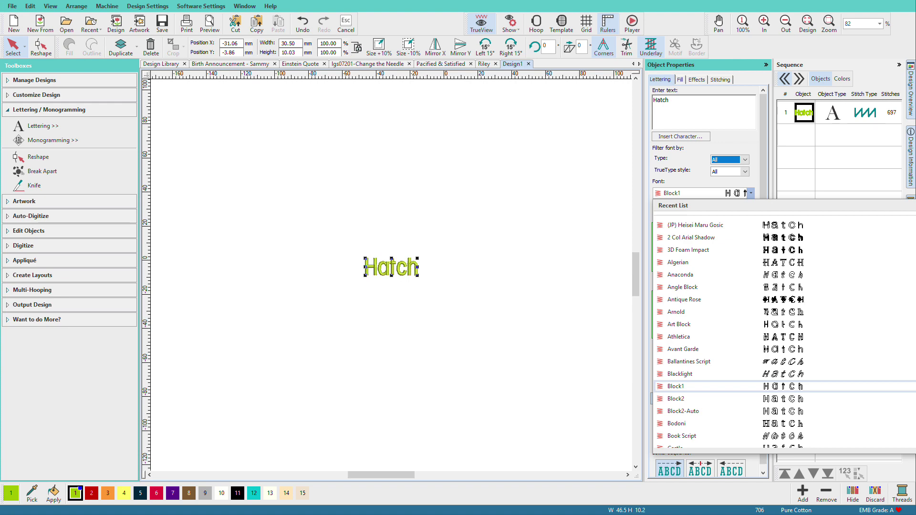
# Switch the Hatch lettering from Block1 to the Schoolbook font, giving 945 stitches
pyautogui.scroll(-8, 782, 330)
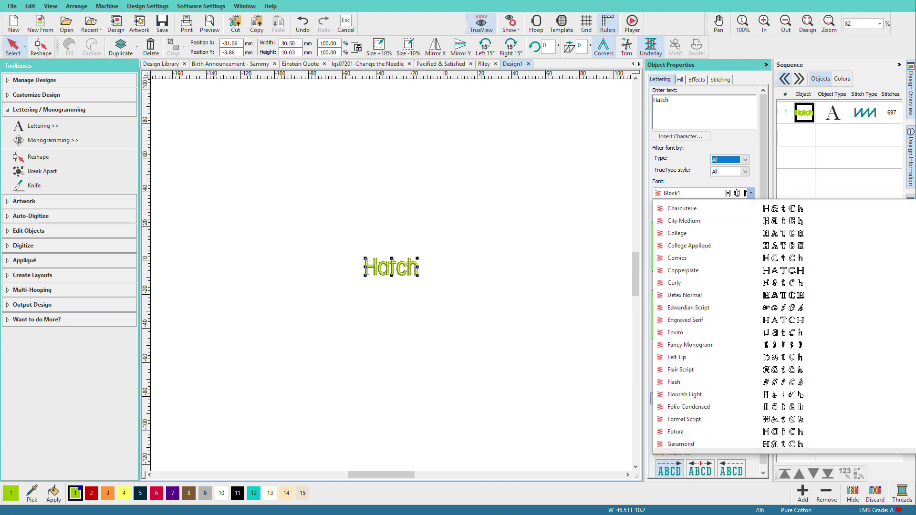
pyautogui.scroll(-10, 783, 329)
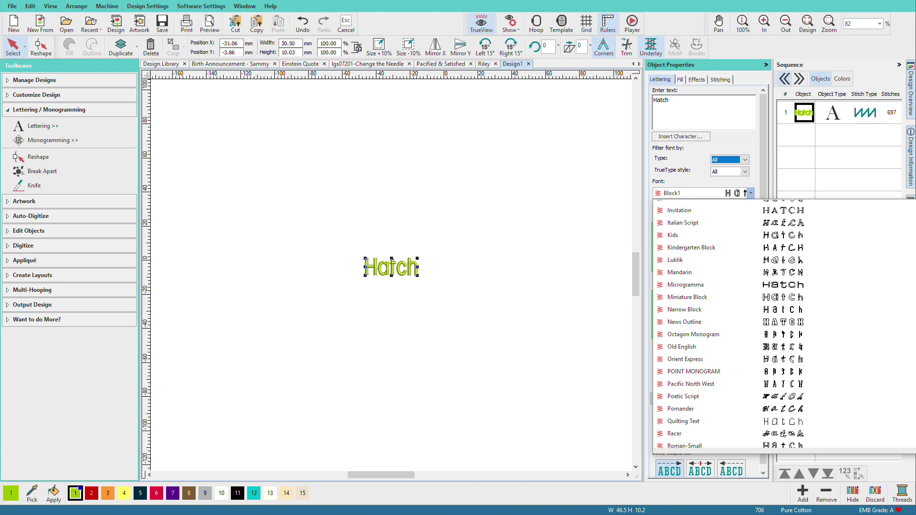
pyautogui.scroll(-7, 730, 325)
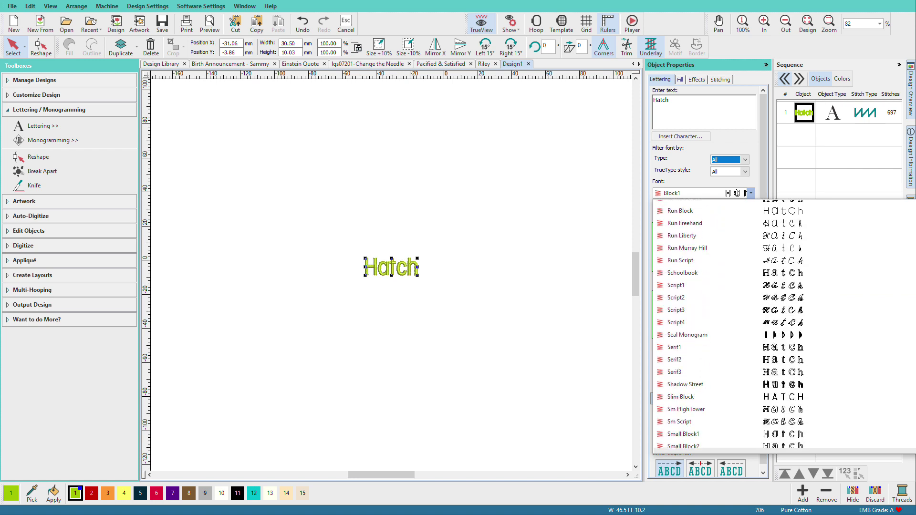
pyautogui.scroll(-2, 731, 324)
pyautogui.scroll(6, 731, 325)
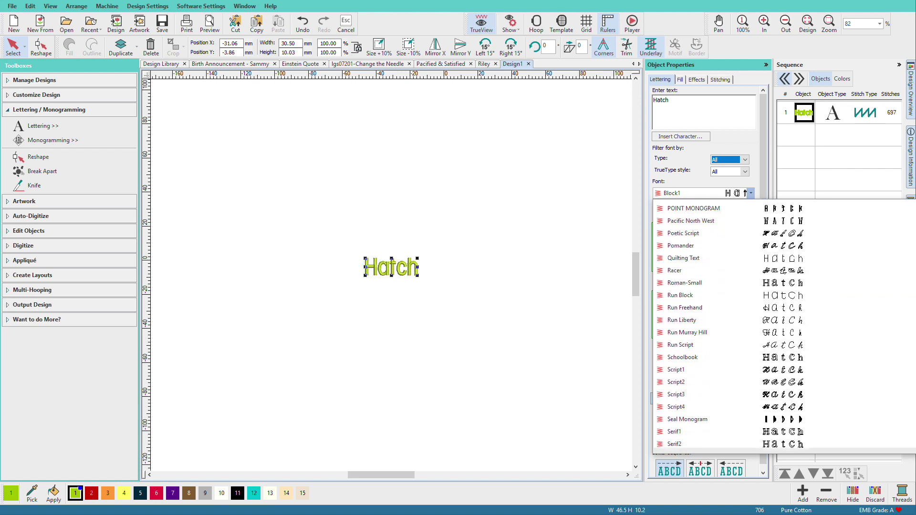
pyautogui.scroll(8, 716, 256)
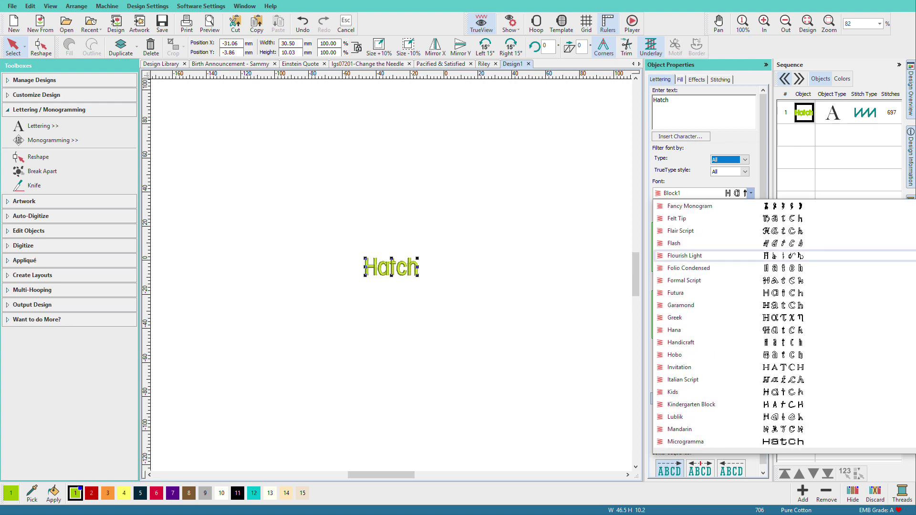
pyautogui.press('s')
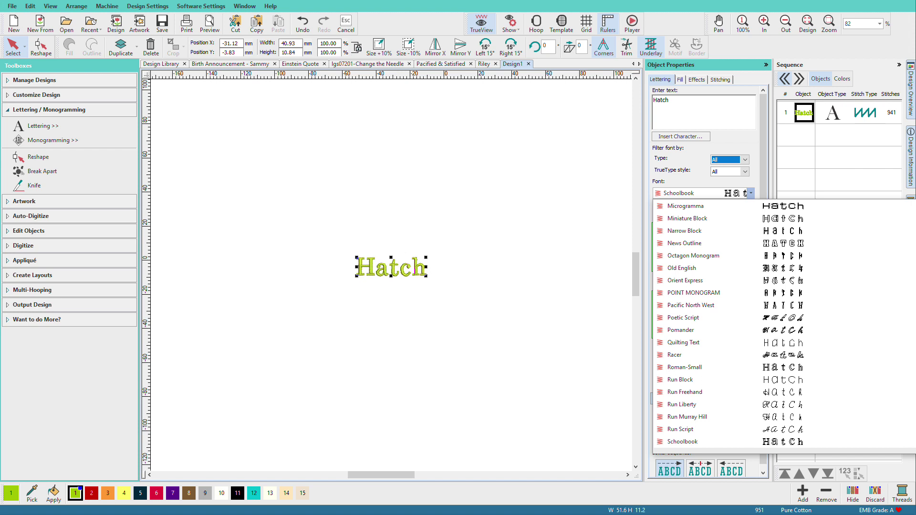
pyautogui.press('t')
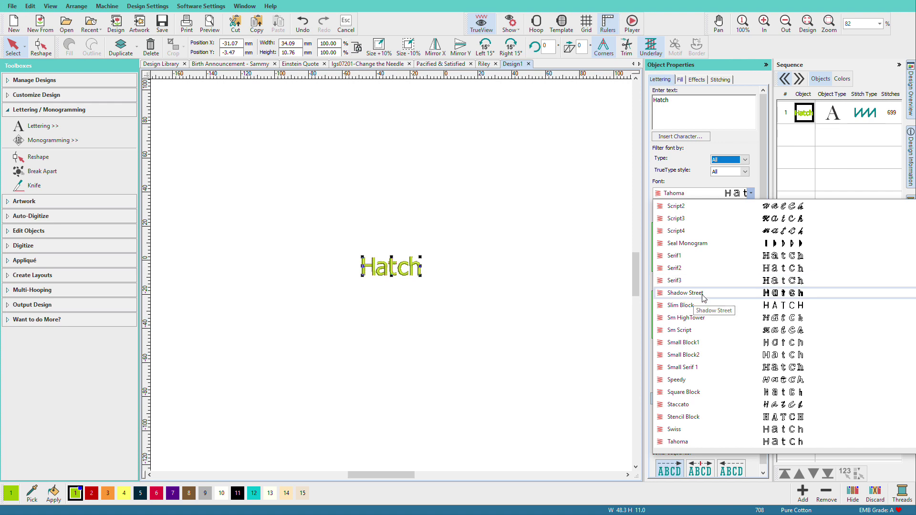
pyautogui.scroll(2, 707, 305)
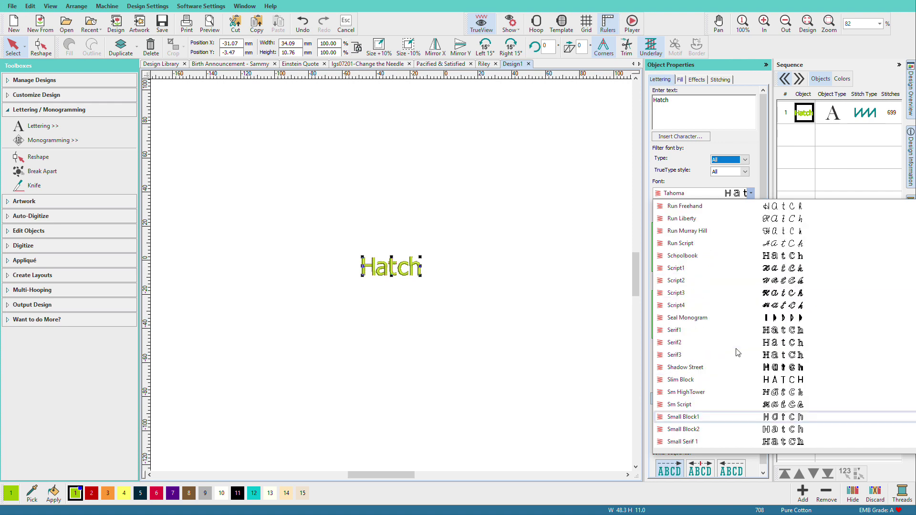
pyautogui.scroll(2, 738, 353)
pyautogui.click(694, 331)
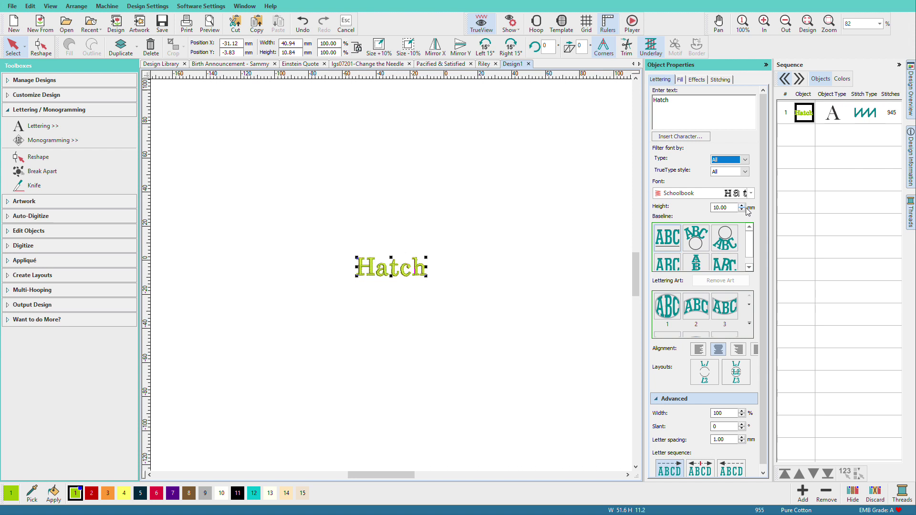
# Deselect the lettering and zoom in on the Schoolbook Hatch text
pyautogui.click(365, 290)
pyautogui.press('+')
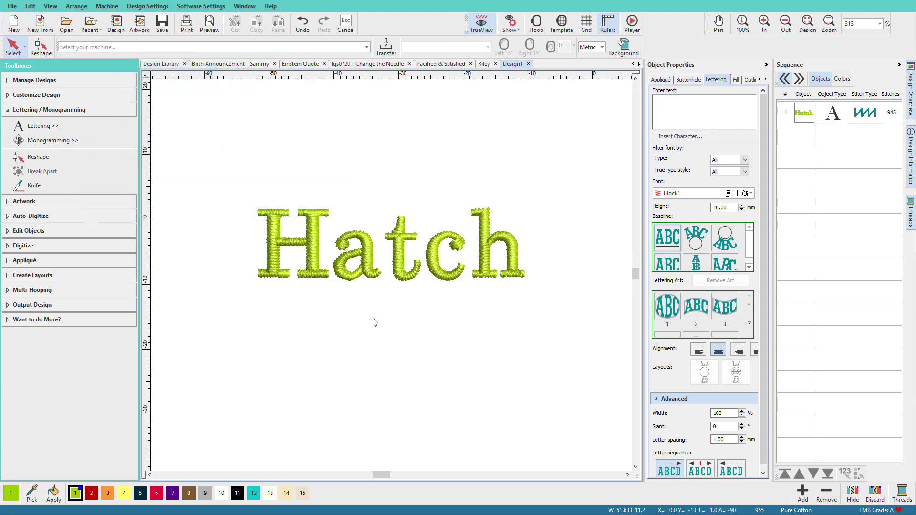
# Select Hatch and nudge its height up and down, returning it to 10.00 mm
pyautogui.click(432, 290)
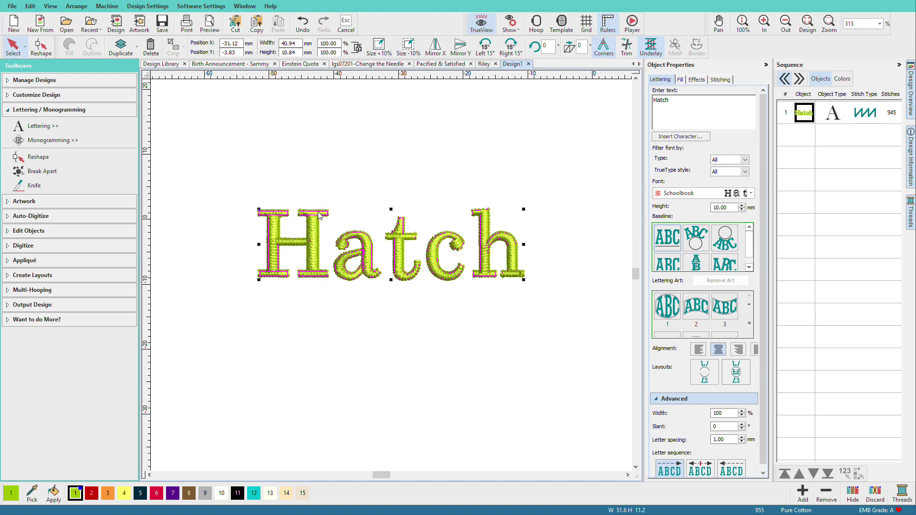
pyautogui.click(742, 205)
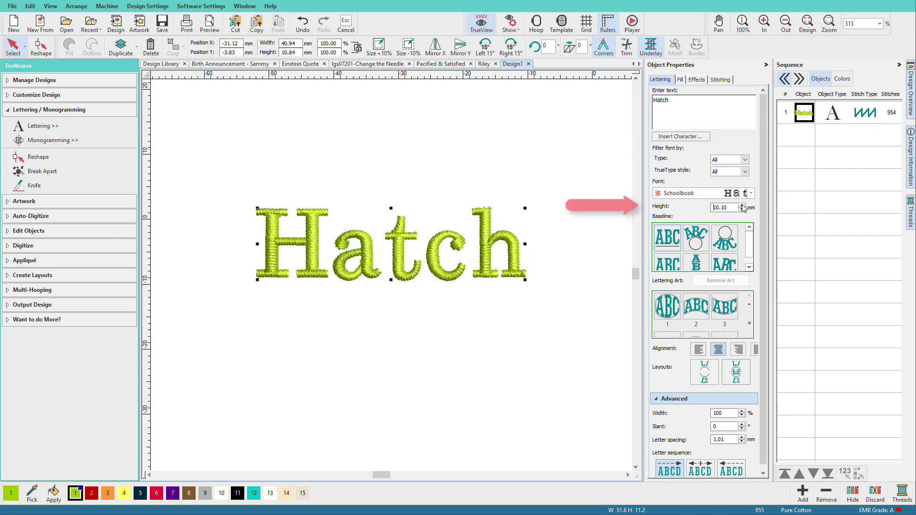
pyautogui.click(742, 205)
pyautogui.click(742, 205)
pyautogui.click(742, 205)
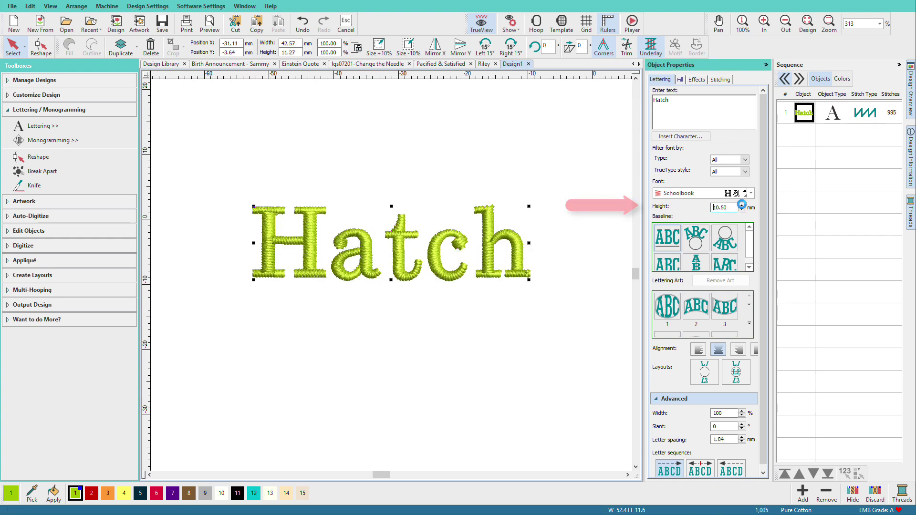
pyautogui.click(742, 205)
pyautogui.click(743, 205)
pyautogui.click(743, 210)
pyautogui.click(742, 210)
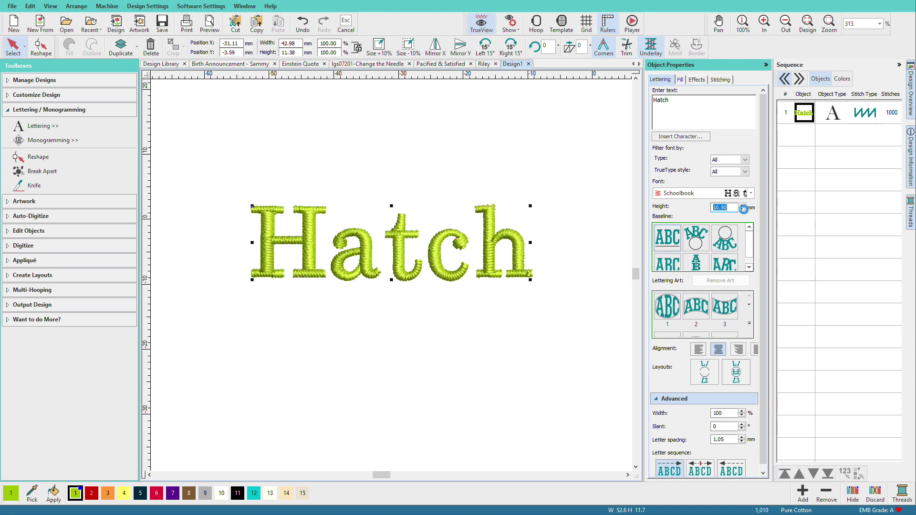
pyautogui.click(743, 211)
pyautogui.click(743, 210)
pyautogui.click(743, 210)
pyautogui.click(743, 210)
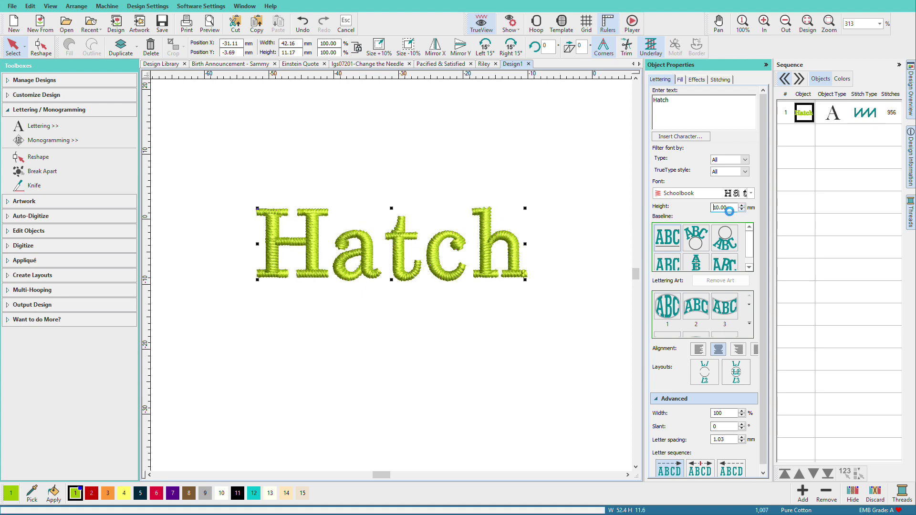
# Set the height to 15 mm, then scale Hatch down to 14.38 × 58.85 mm
pyautogui.moveTo(714, 208); pyautogui.dragTo(711, 208)
pyautogui.write('1')
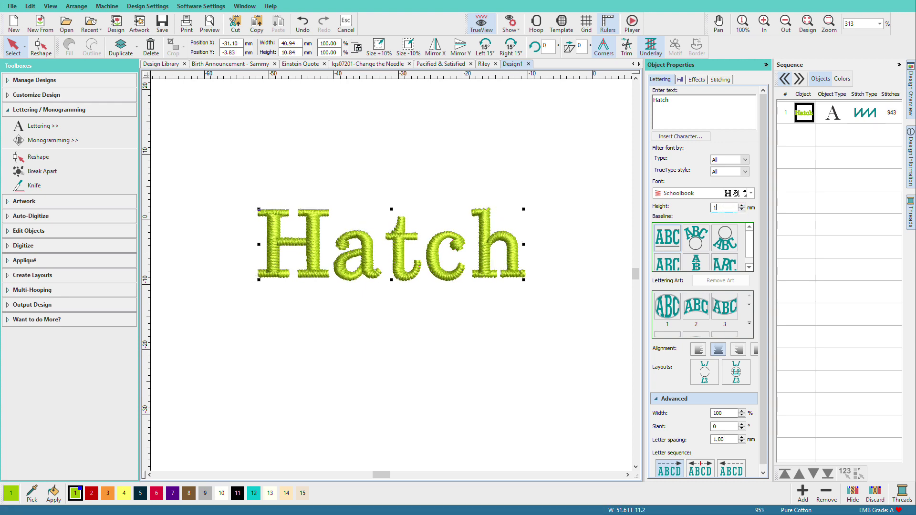
pyautogui.write('5')
pyautogui.press('Return')
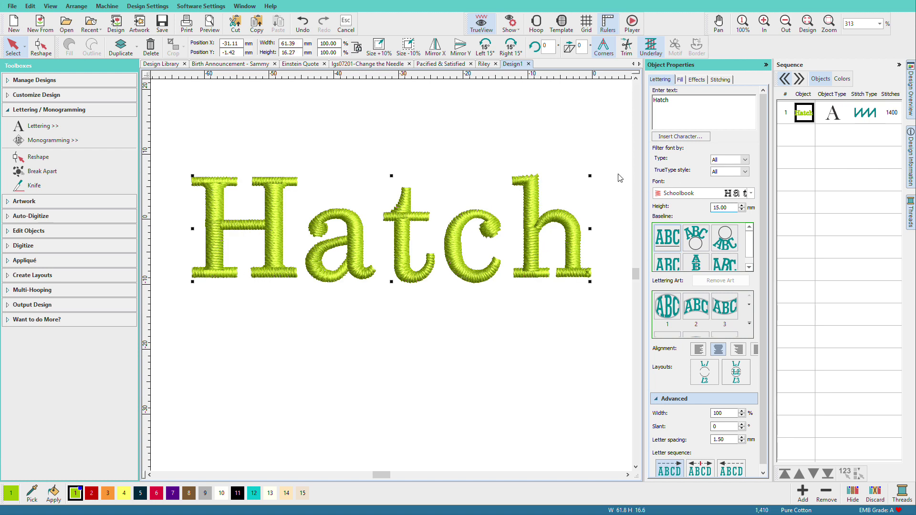
pyautogui.moveTo(591, 176)
pyautogui.mouseDown()
pyautogui.moveTo(610, 165)
pyautogui.moveTo(582, 168)
pyautogui.mouseUp()
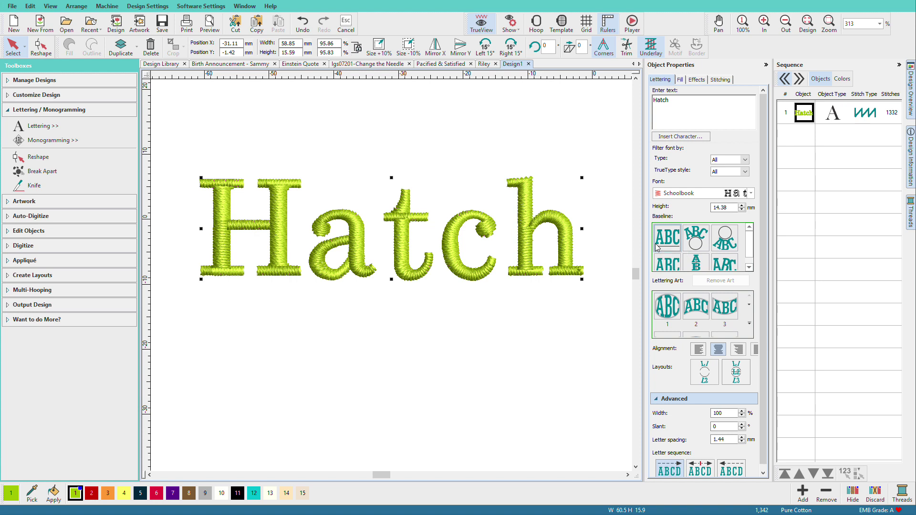
# Put Hatch on a straight baseline and show its 58.94 mm baseline length and Fit text settings
pyautogui.scroll(-1, 750, 248)
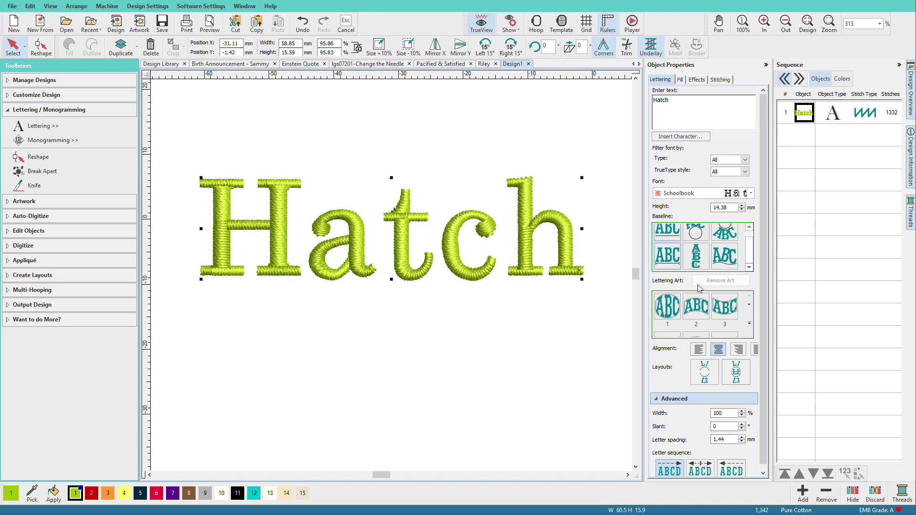
pyautogui.scroll(-1, 762, 433)
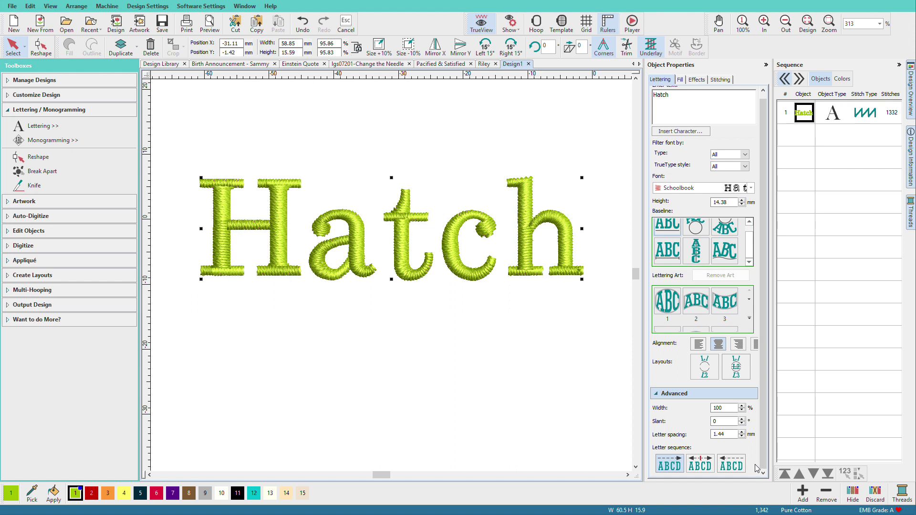
pyautogui.click(667, 249)
pyautogui.scroll(-2, 766, 433)
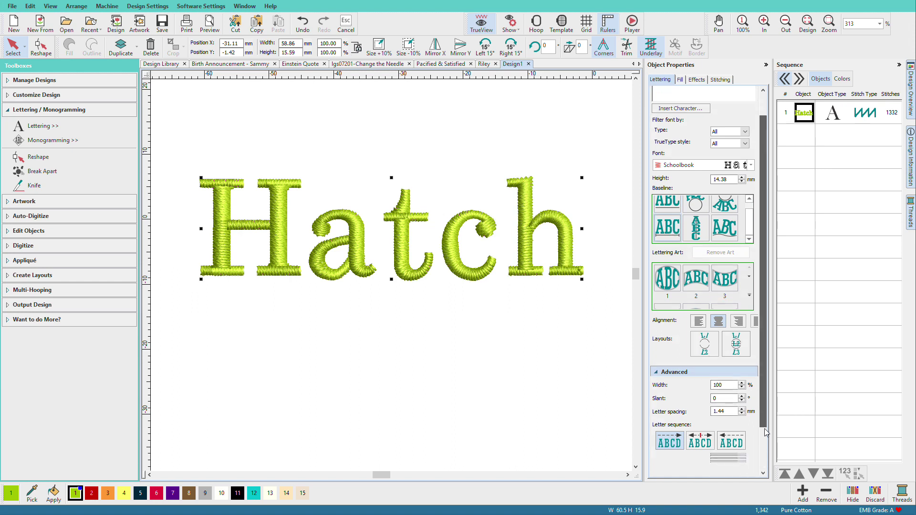
pyautogui.scroll(-4, 766, 433)
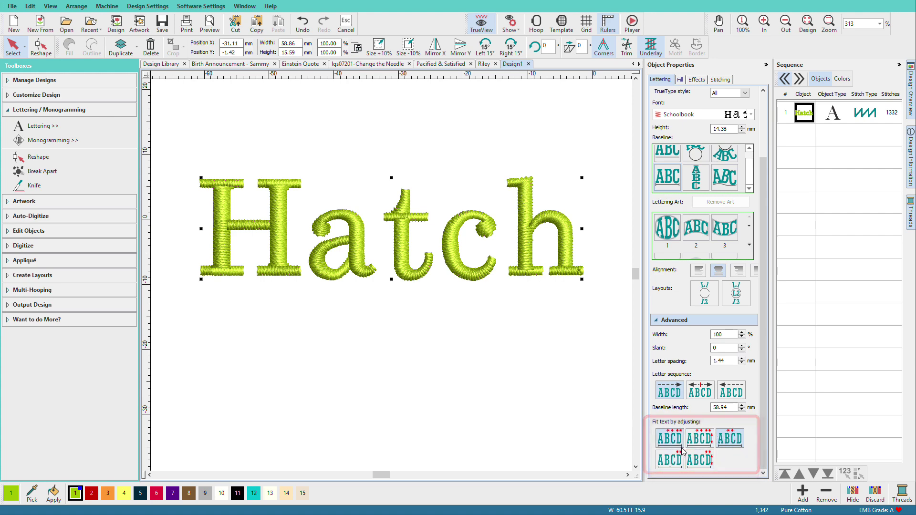
pyautogui.scroll(6, 702, 286)
pyautogui.click(697, 220)
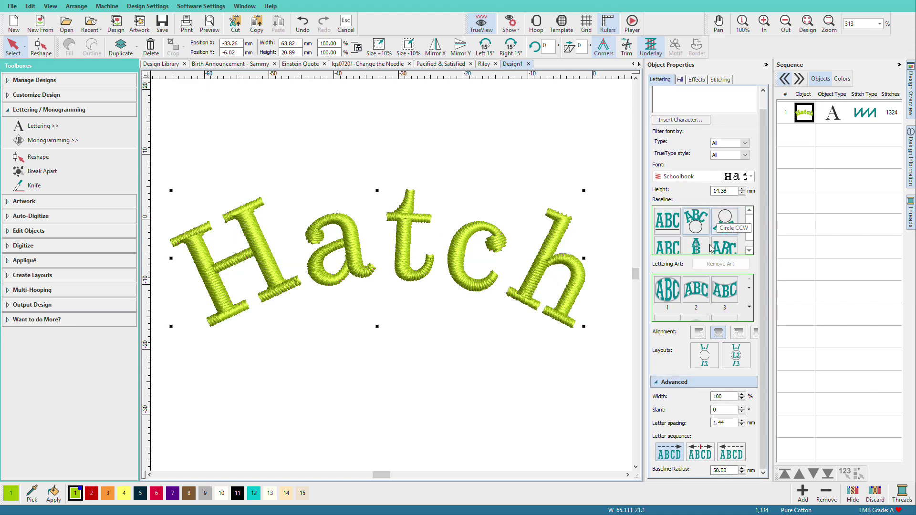
pyautogui.click(697, 247)
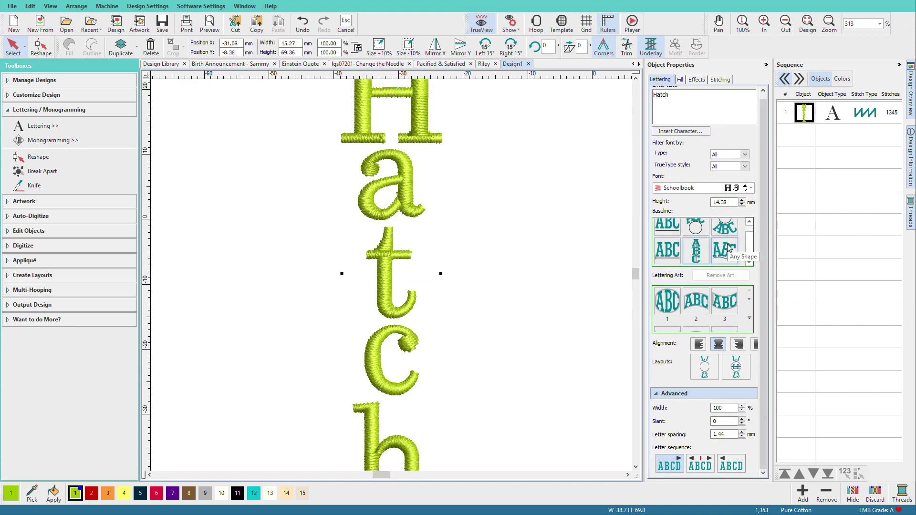
pyautogui.click(725, 249)
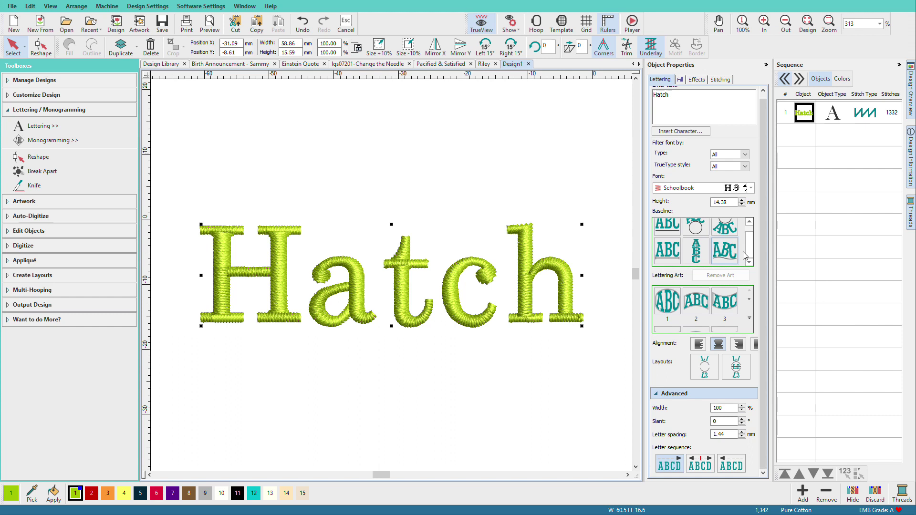
pyautogui.click(668, 226)
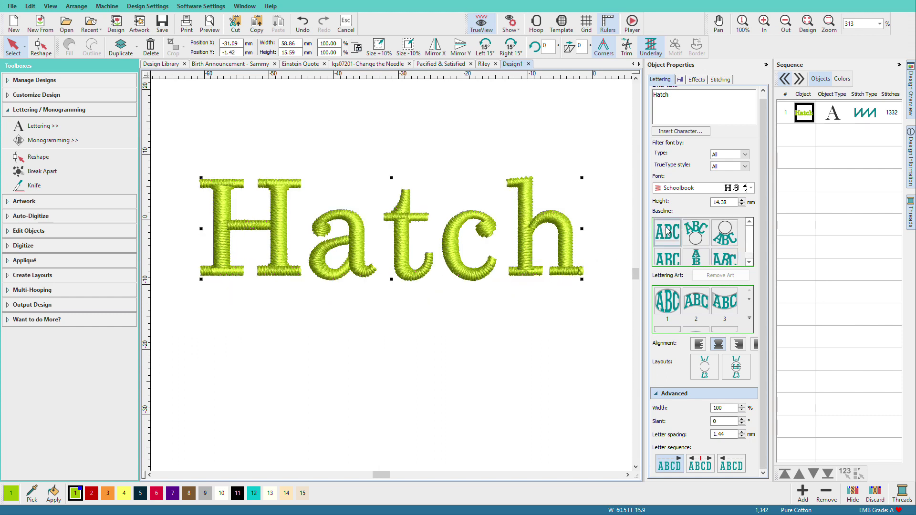
# Try lettering art styles 1–3, apply style 4, and open the full art style set
pyautogui.click(669, 300)
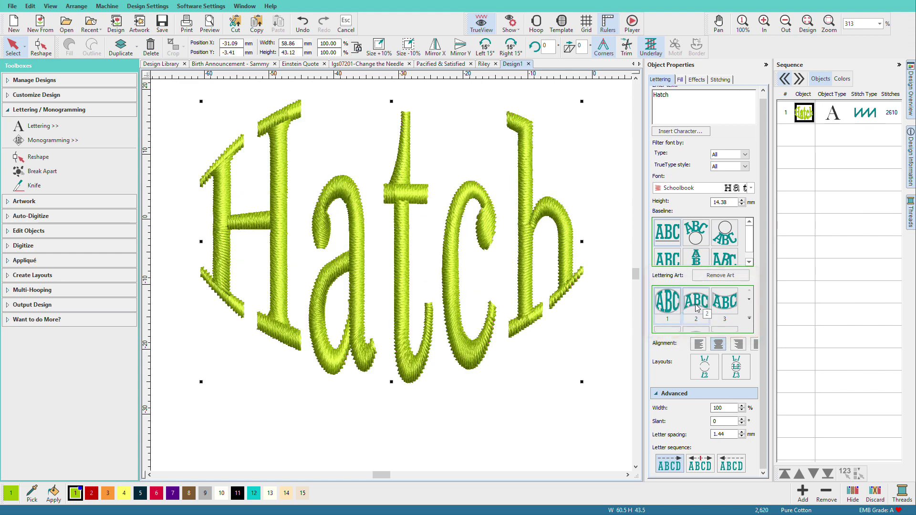
pyautogui.click(697, 302)
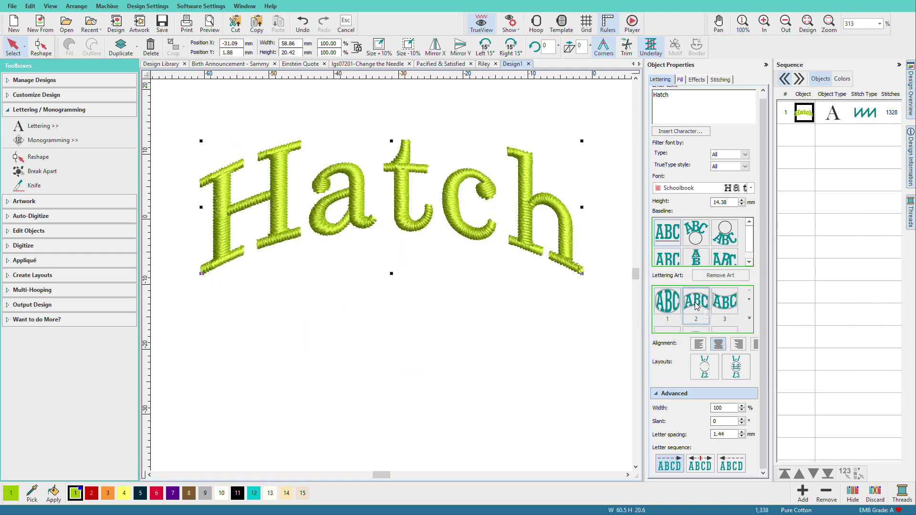
pyautogui.click(739, 304)
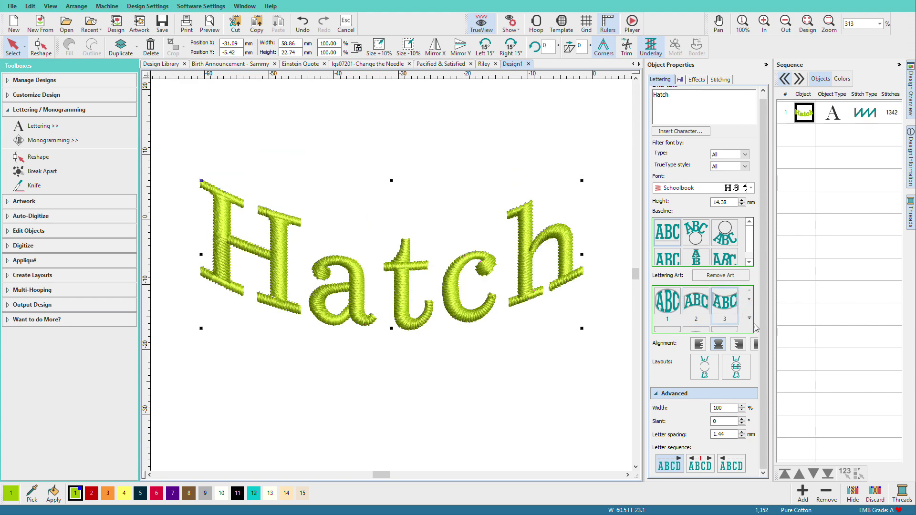
pyautogui.click(750, 319)
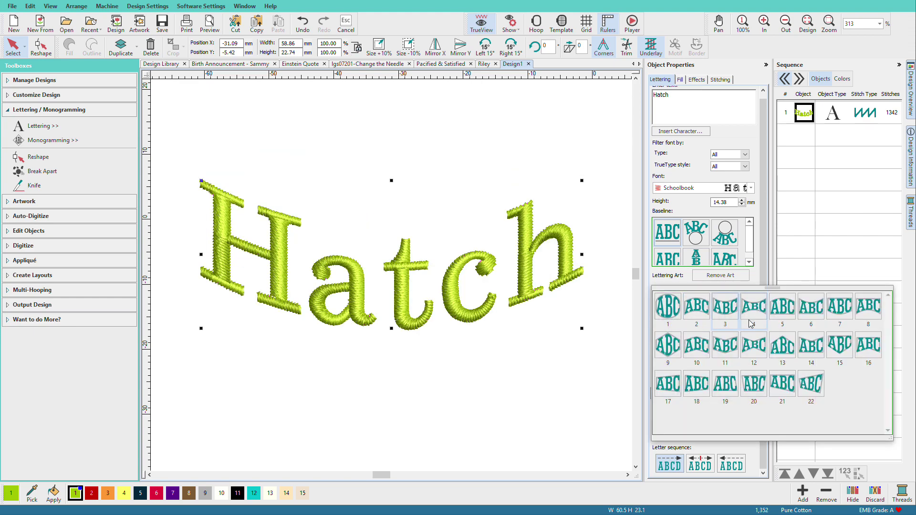
pyautogui.click(749, 300)
pyautogui.click(750, 319)
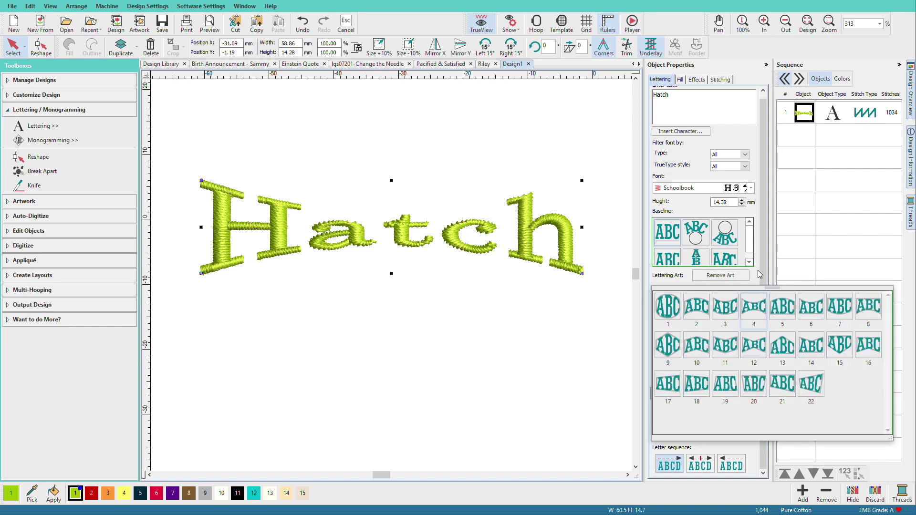
pyautogui.click(751, 319)
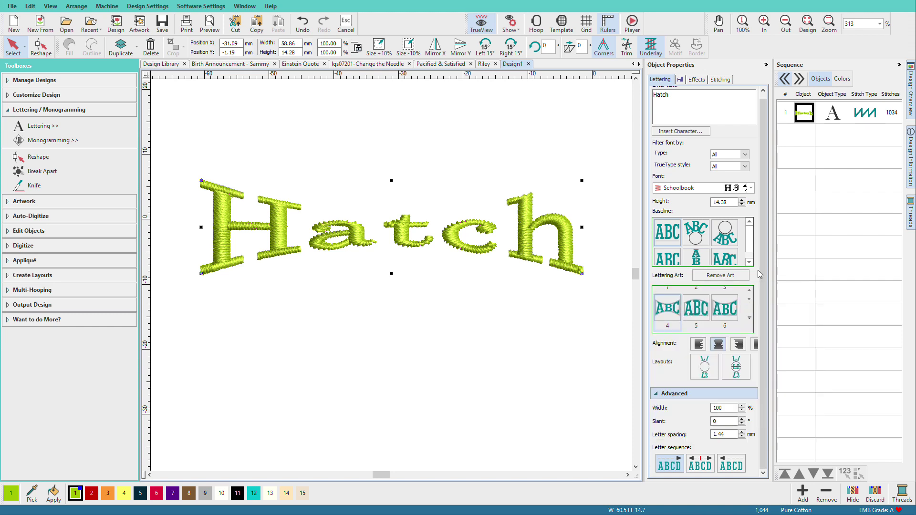
pyautogui.click(750, 319)
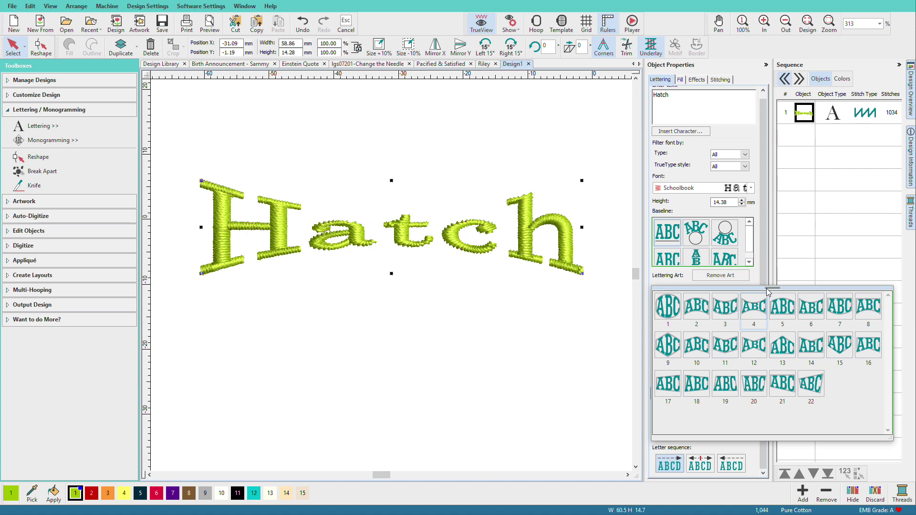
# Float the art gallery, try styles 5, 19 and another, then close the gallery
pyautogui.moveTo(769, 287); pyautogui.dragTo(772, 297)
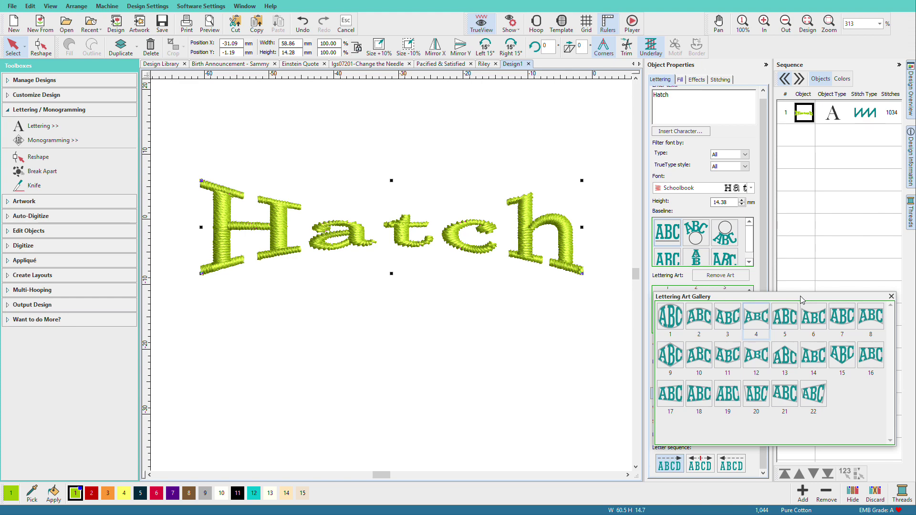
pyautogui.click(787, 321)
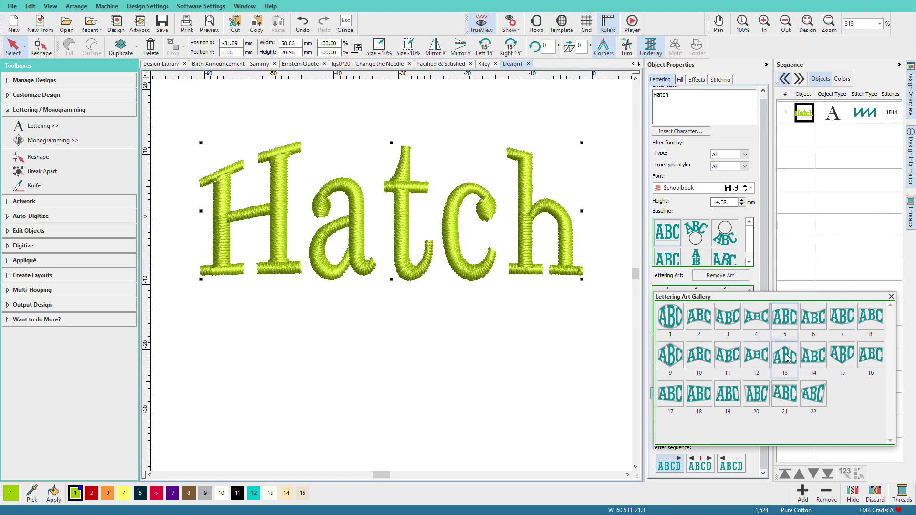
pyautogui.click(729, 399)
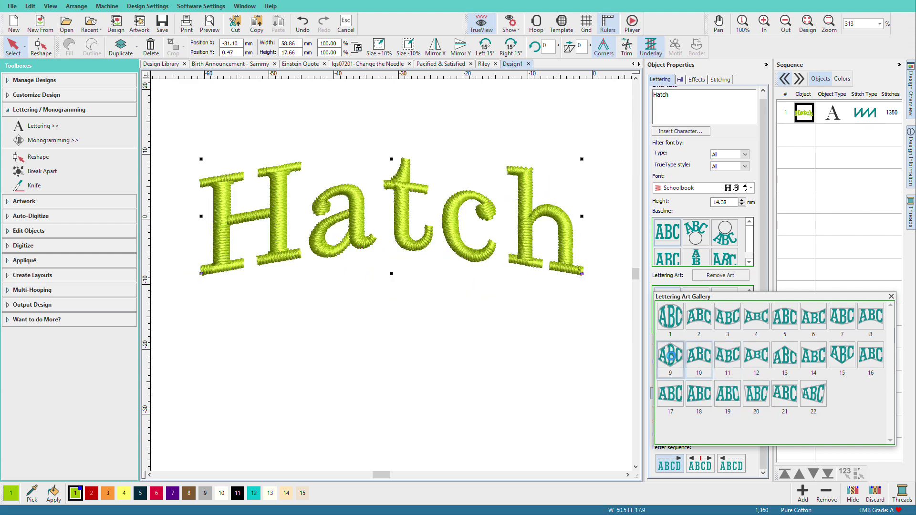
pyautogui.click(842, 356)
pyautogui.click(892, 296)
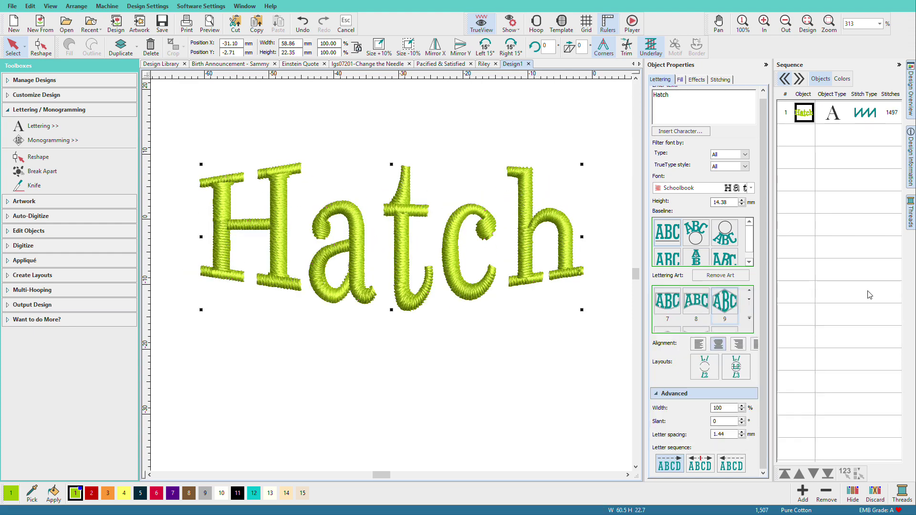
# Remove the lettering art and move Hatch up the page to Y position 8.69
pyautogui.click(739, 277)
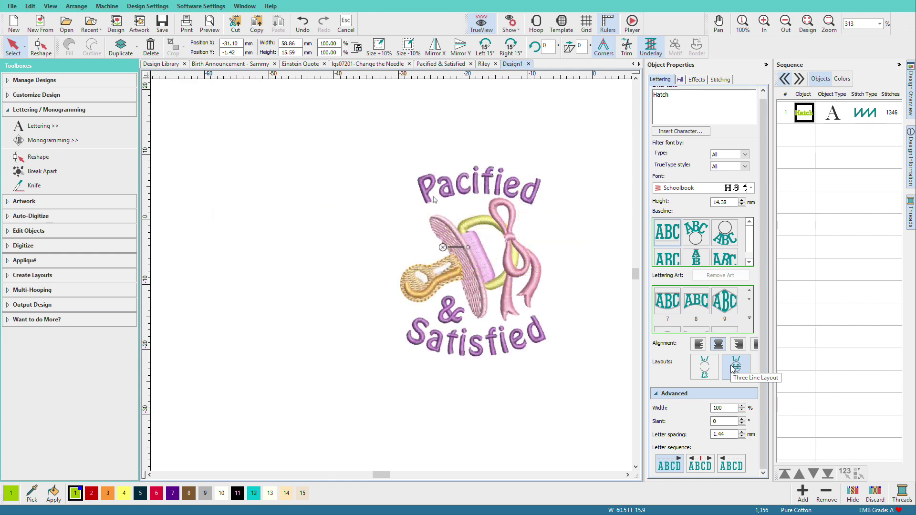
pyautogui.moveTo(470, 270); pyautogui.dragTo(464, 205)
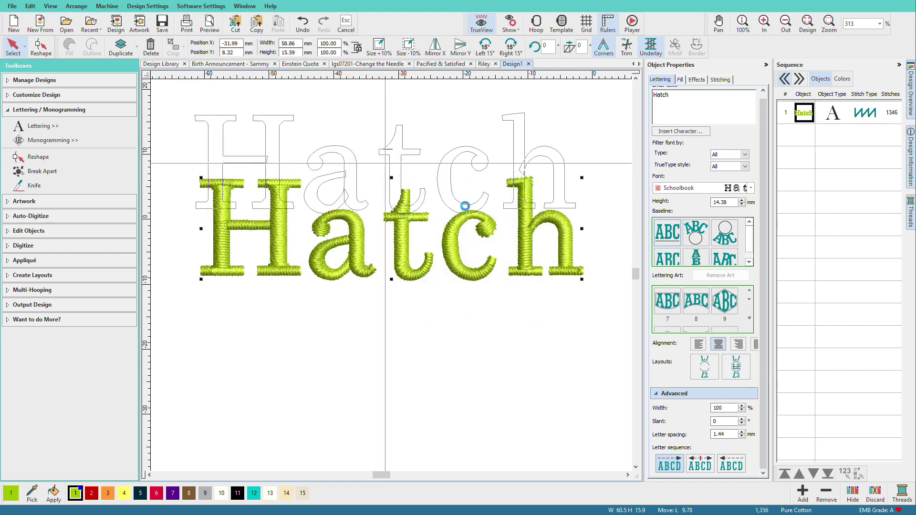
pyautogui.click(682, 96)
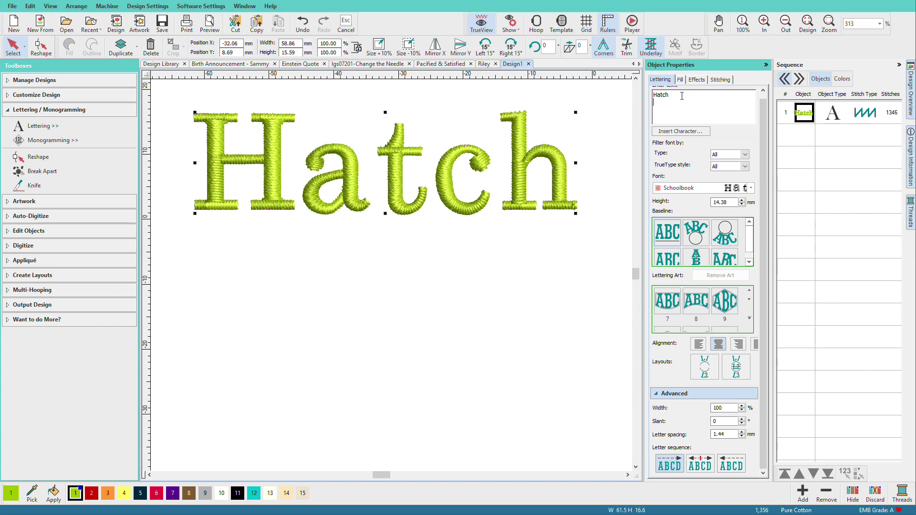
# Add the lines 'by' and 'Wilcom' below Hatch, giving 70.74 × 58.73 mm lettering
pyautogui.write('by')
pyautogui.press('Return')
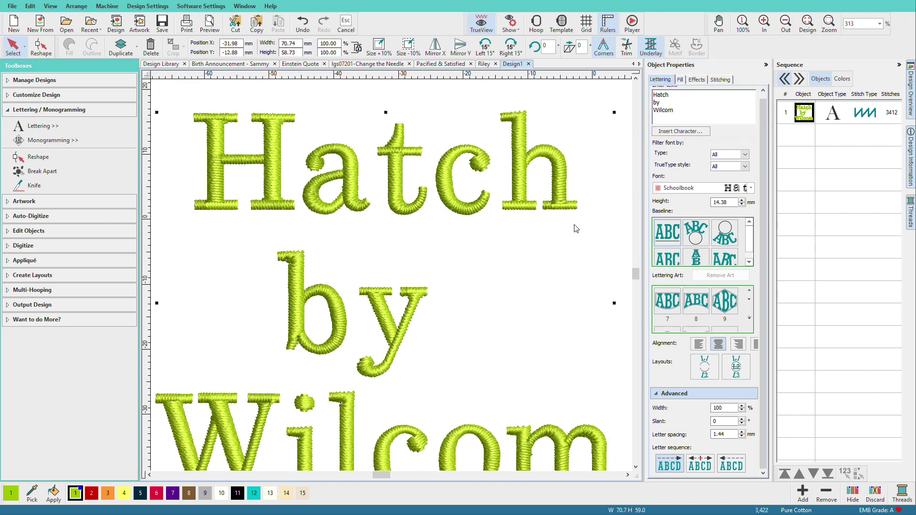
pyautogui.hotkey('ctrl', 'z')
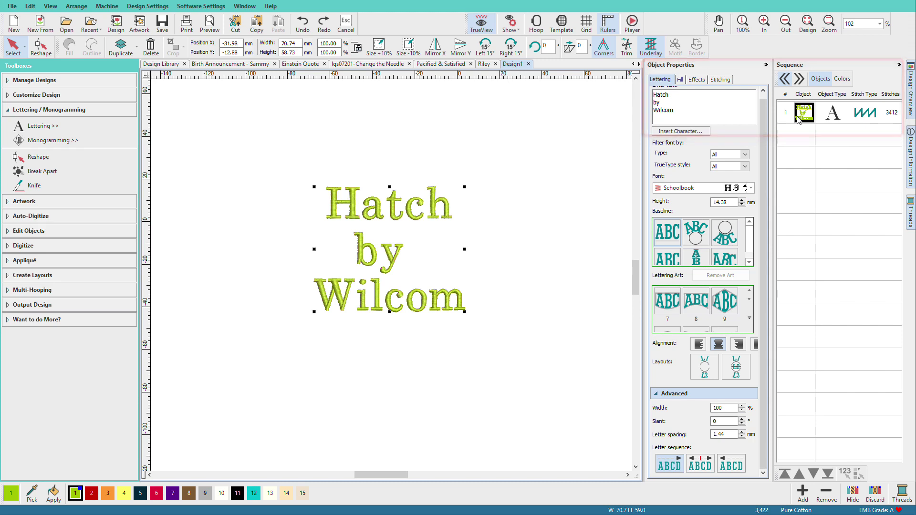
# Lay the three lines around a circle using the three-line circle layout
pyautogui.click(738, 375)
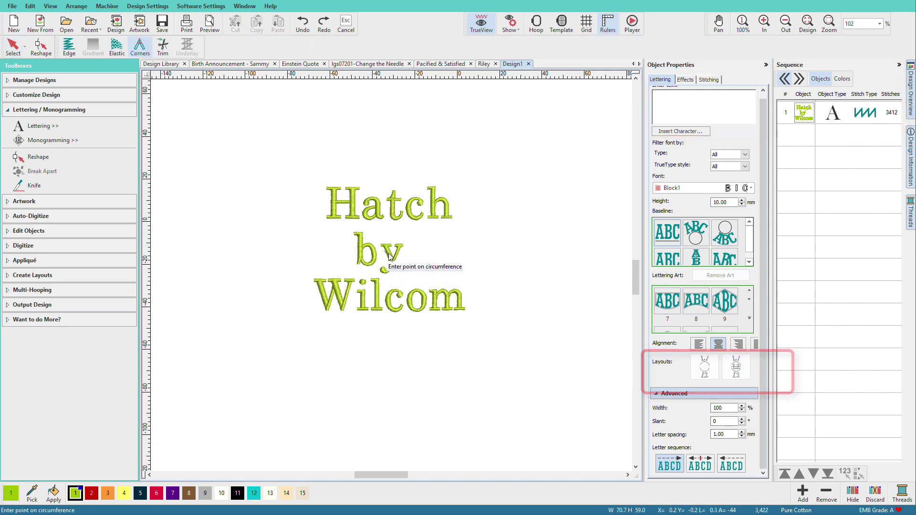
pyautogui.click(443, 250)
pyautogui.press('Return')
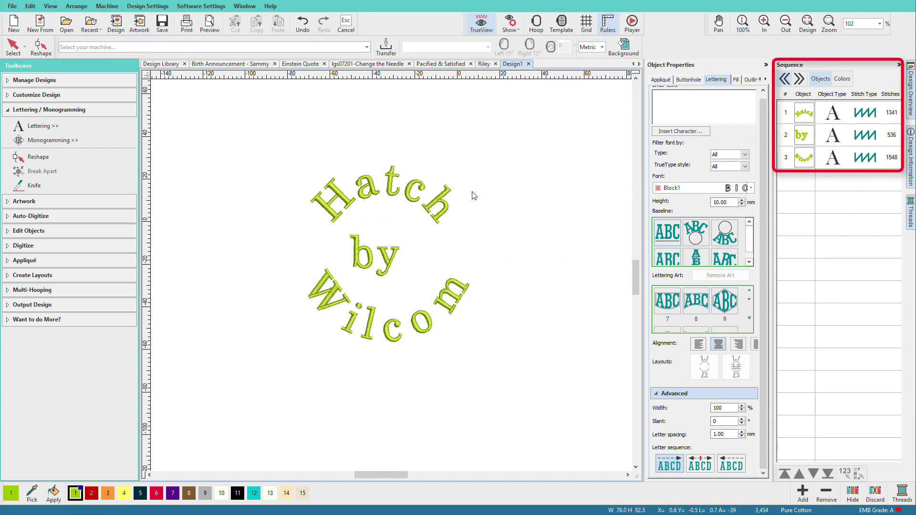
# Move 'by' up toward Hatch and 'Wilcom' up toward 'by'
pyautogui.click(386, 268)
pyautogui.moveTo(386, 268); pyautogui.dragTo(389, 247)
pyautogui.click(404, 306)
pyautogui.moveTo(405, 305); pyautogui.dragTo(396, 258)
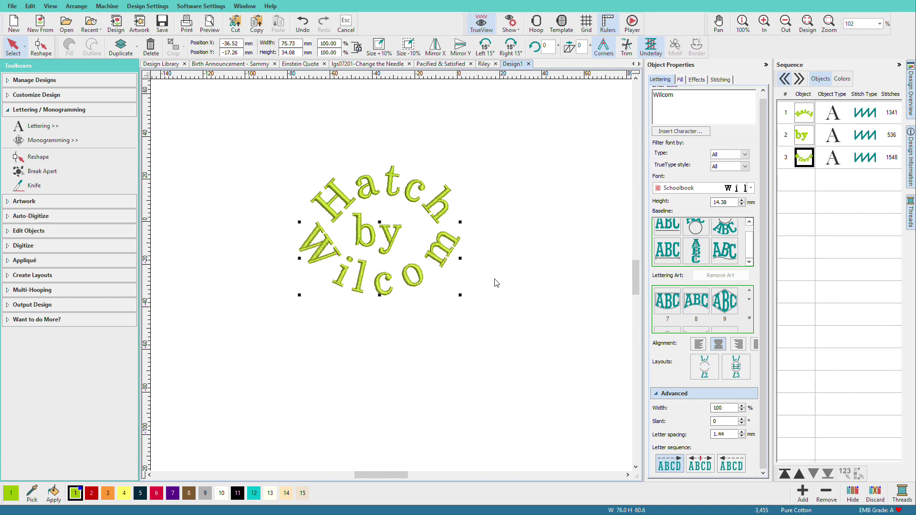
# Undo back to straight lettering and reapply the three-line circle layout
pyautogui.hotkey('ctrl', 'z')
pyautogui.hotkey('ctrl', 'z')
pyautogui.hotkey('ctrl', 'z')
pyautogui.hotkey('ctrl', 'z')
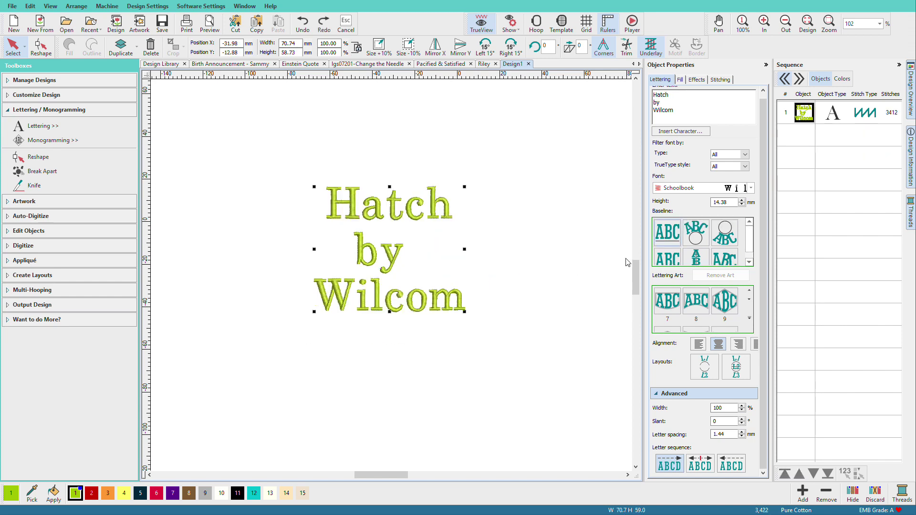
pyautogui.click(737, 366)
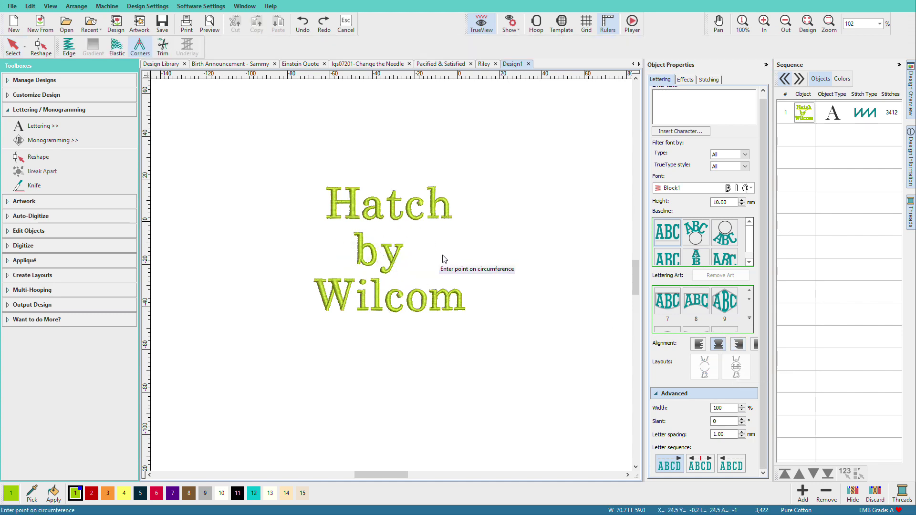
pyautogui.click(480, 256)
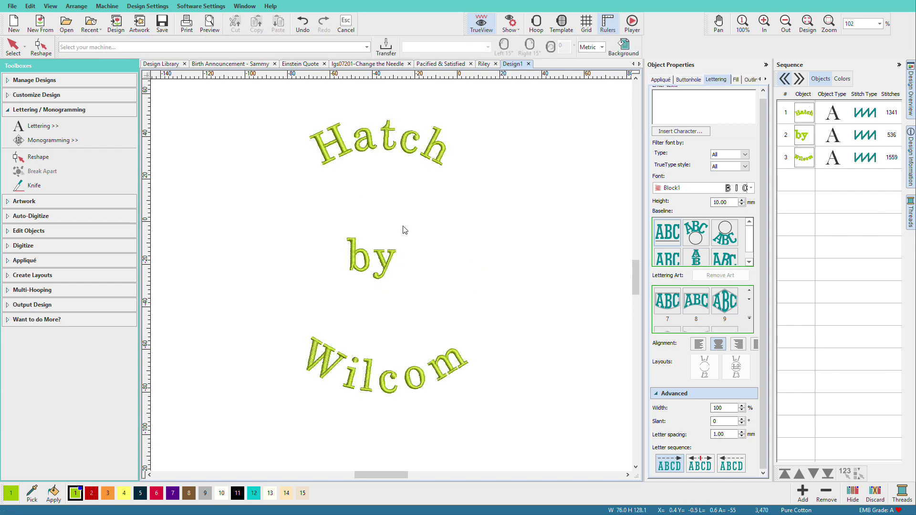
# Move 'by' and 'Hatch' down so they stack just above 'Wilcom'
pyautogui.press('Escape')
pyautogui.moveTo(387, 242); pyautogui.dragTo(395, 299)
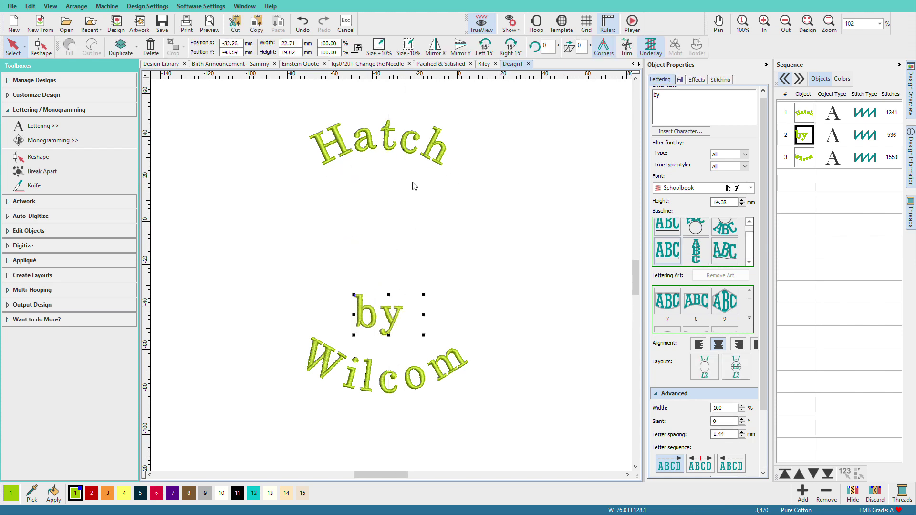
pyautogui.moveTo(419, 162); pyautogui.dragTo(424, 293)
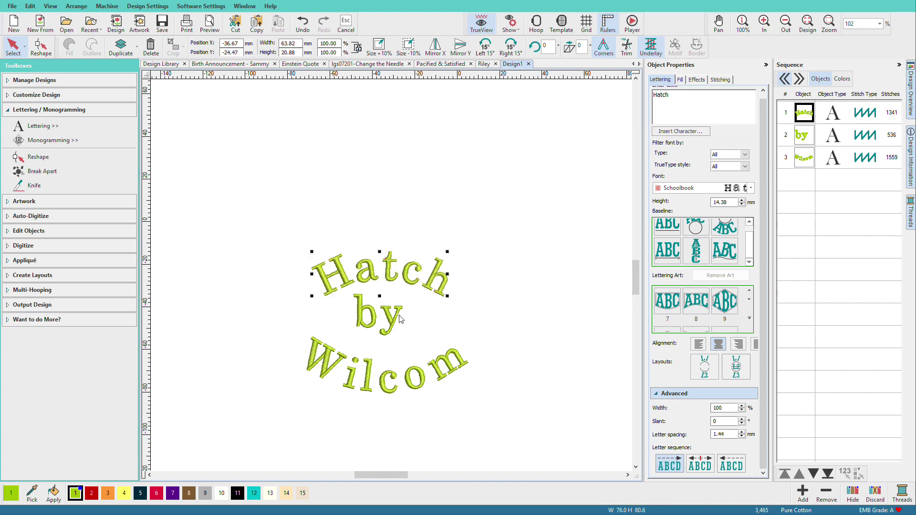
pyautogui.click(400, 319)
# Nudge 'Wilcom' slightly up and set its letter sequence to Right To Left
pyautogui.click(411, 368)
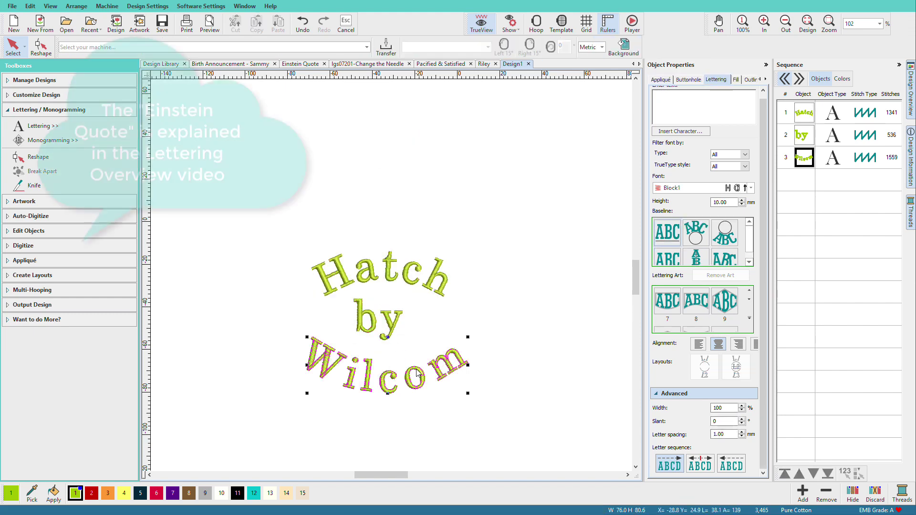
pyautogui.moveTo(416, 373); pyautogui.dragTo(410, 361)
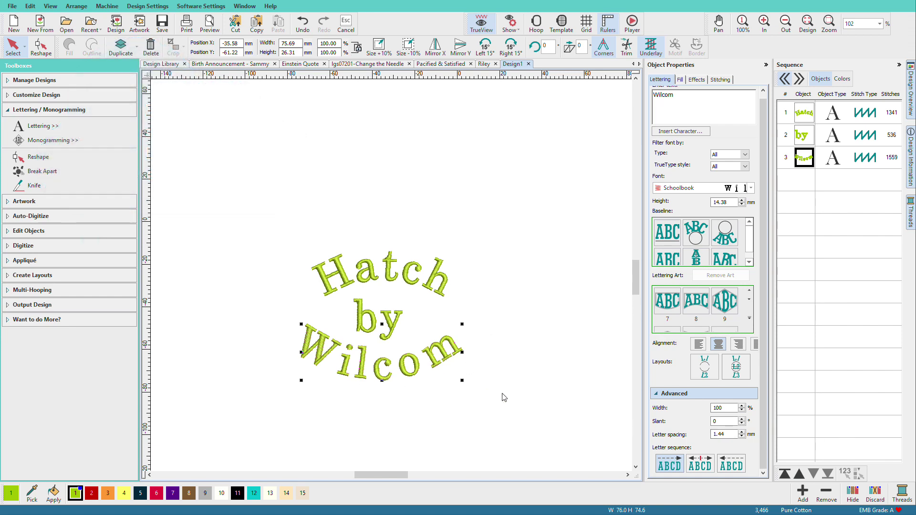
pyautogui.click(732, 469)
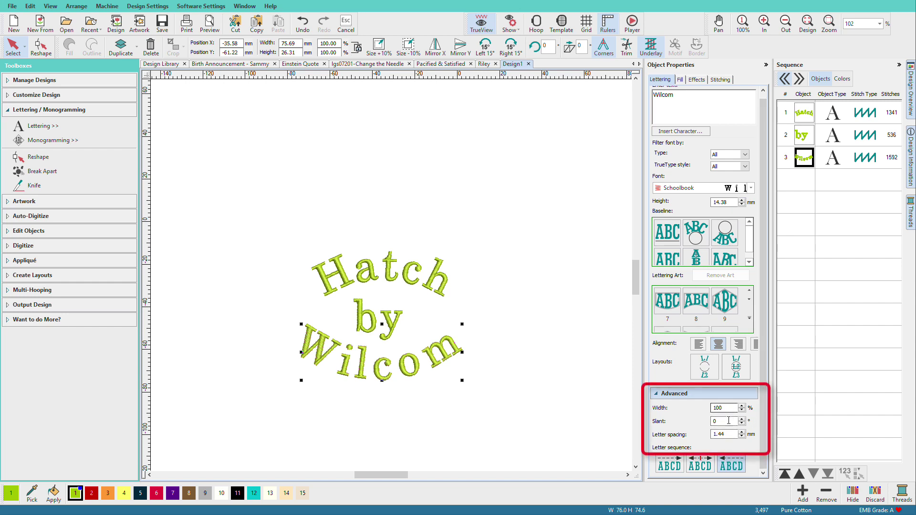
# Try slanting 'by' at 25° and then at -15°
pyautogui.doubleClick(718, 421)
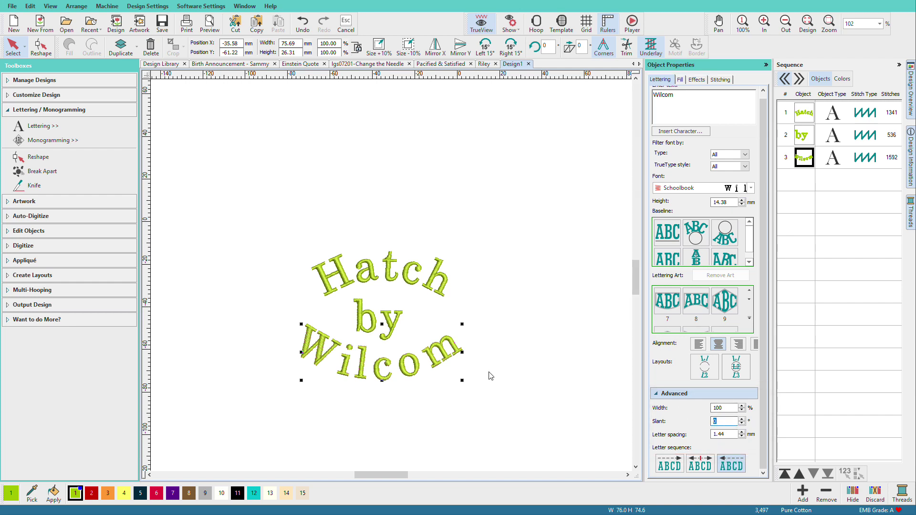
pyautogui.click(395, 328)
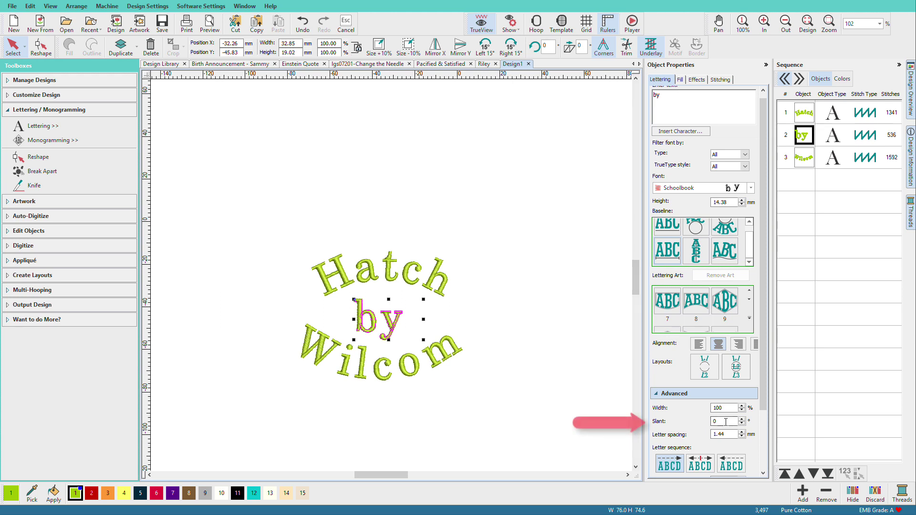
pyautogui.write('2')
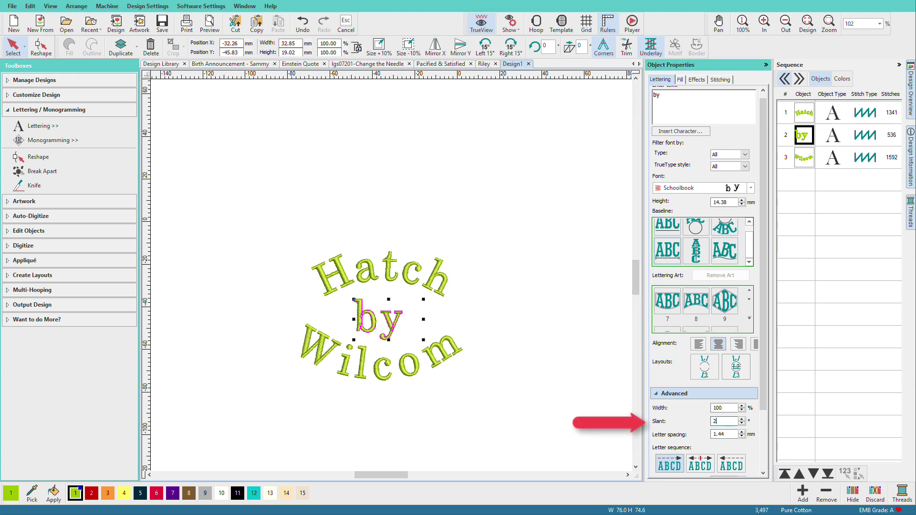
pyautogui.write('5')
pyautogui.press('Return')
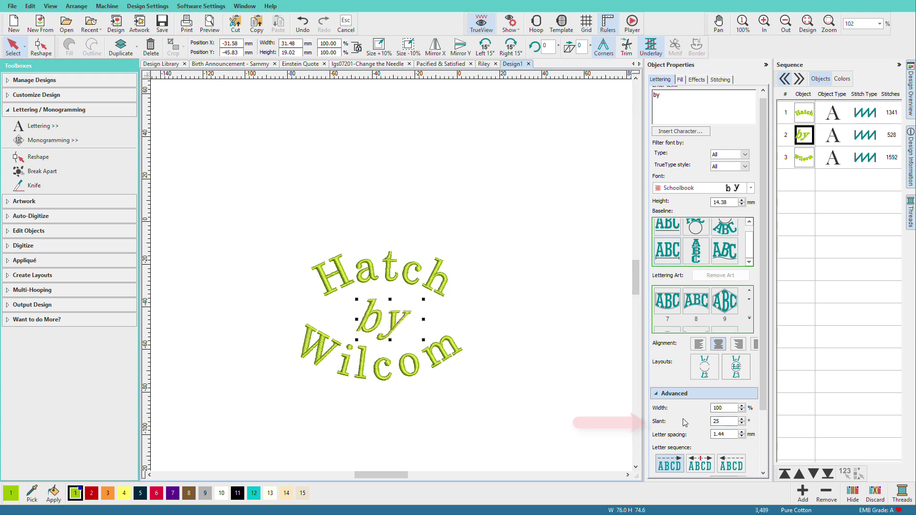
pyautogui.click(726, 422)
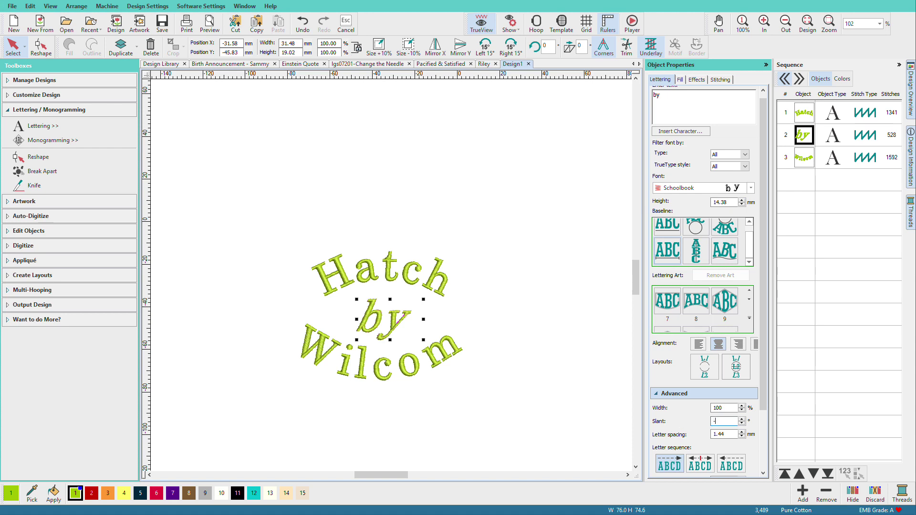
pyautogui.press('Return')
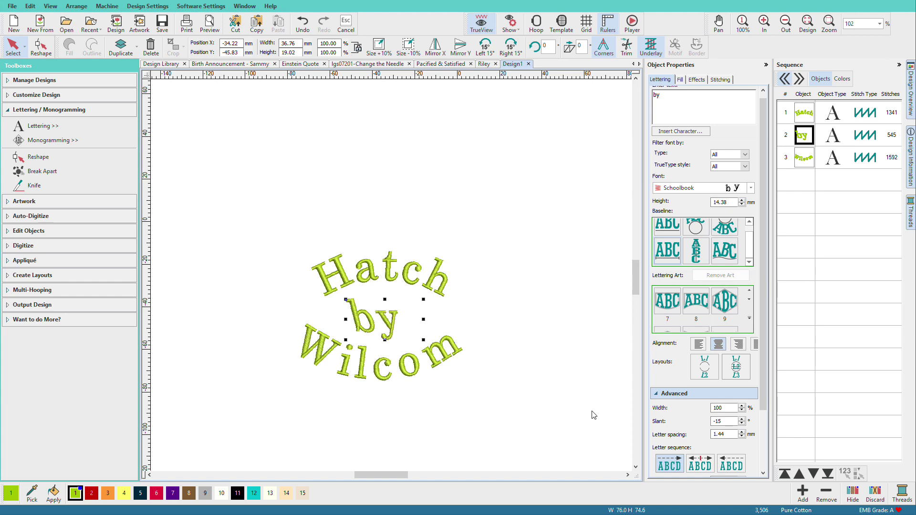
# Tighten the letter spacing of 'by' to 1.14 mm and reset its slant to 0°
pyautogui.click(742, 437)
pyautogui.click(743, 436)
pyautogui.click(742, 437)
pyautogui.doubleClick(723, 421)
pyautogui.write('0')
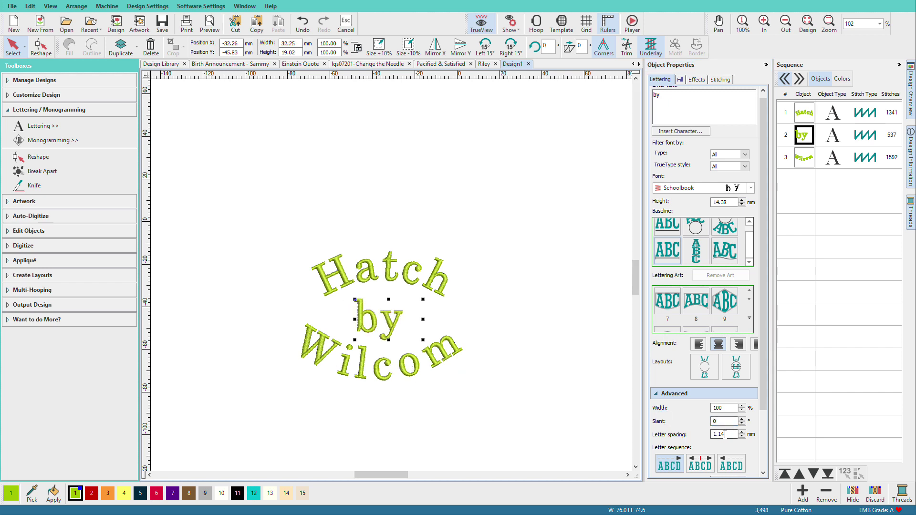
# Set the letter spacing of 'by' to 0.90 mm, then to 0.60 mm
pyautogui.doubleClick(709, 434)
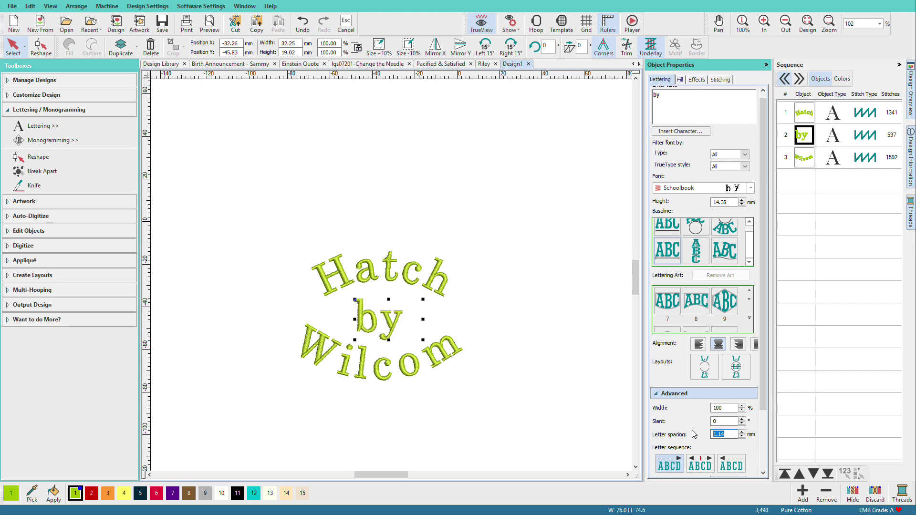
pyautogui.write('.9')
pyautogui.press('Return')
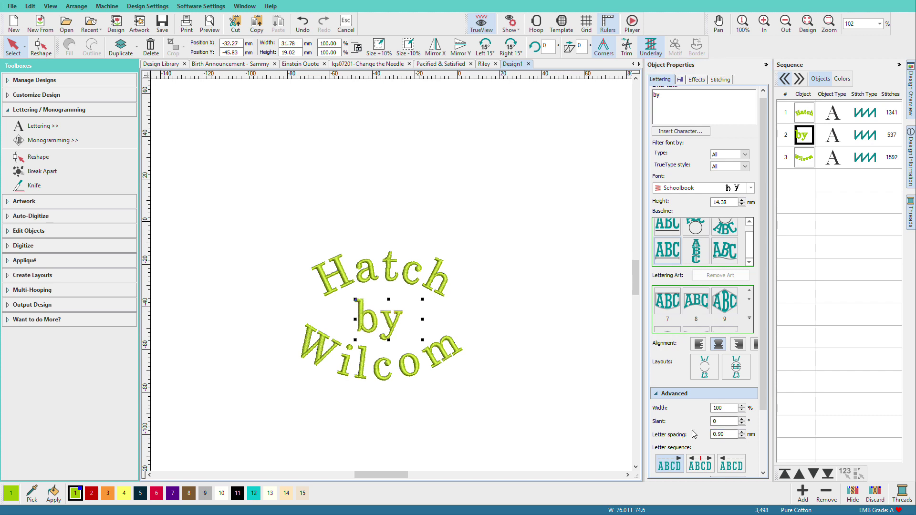
pyautogui.click(696, 435)
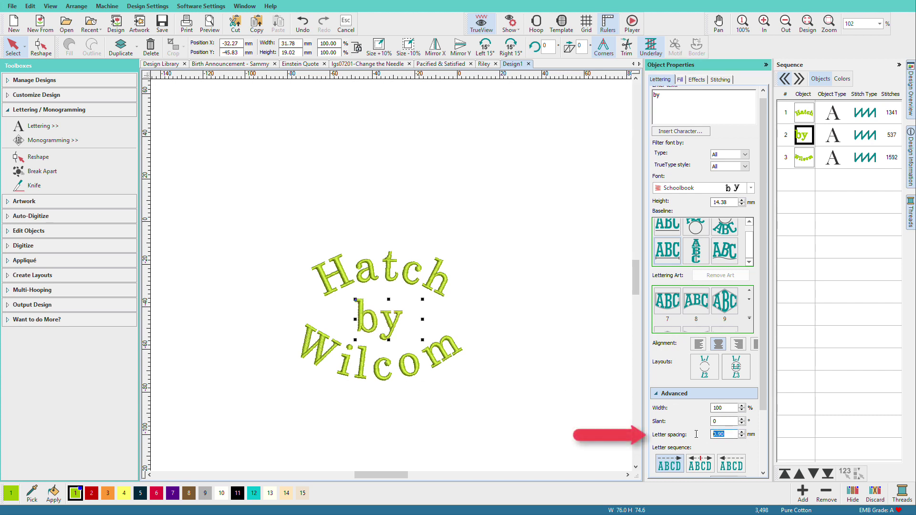
pyautogui.write('.6')
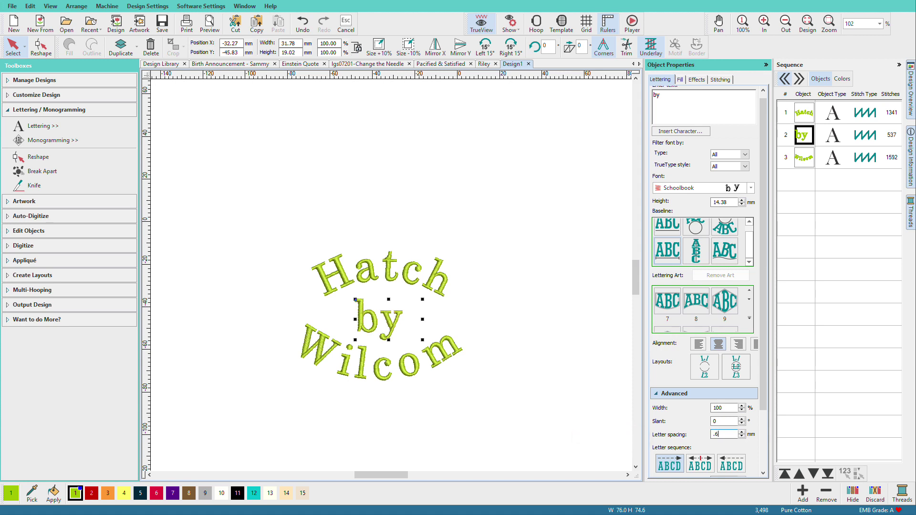
pyautogui.press('Return')
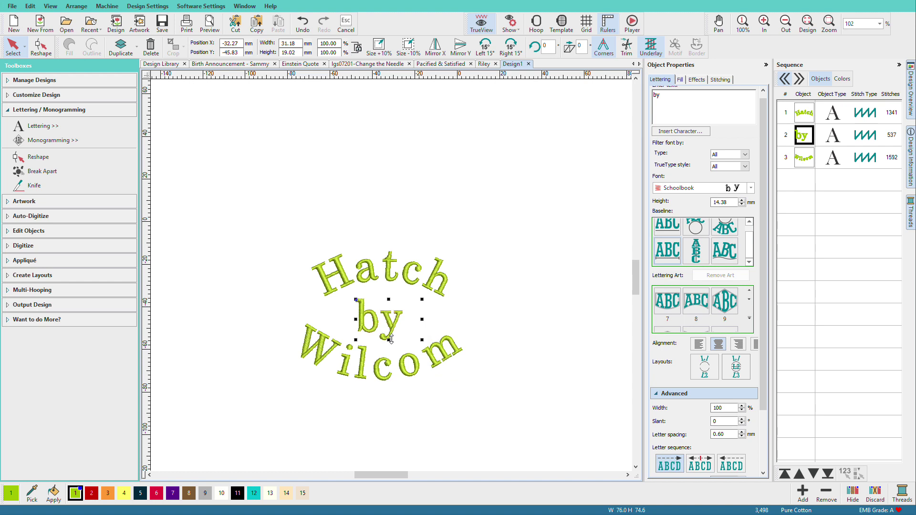
# Reshape Wilcom's arc by moving its start point near the W, then show the Fill stitch types
pyautogui.click(416, 377)
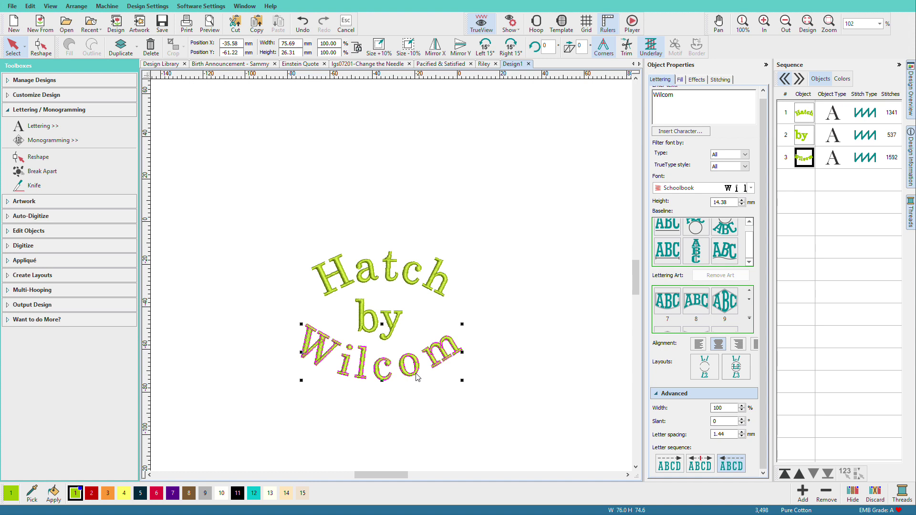
pyautogui.click(45, 49)
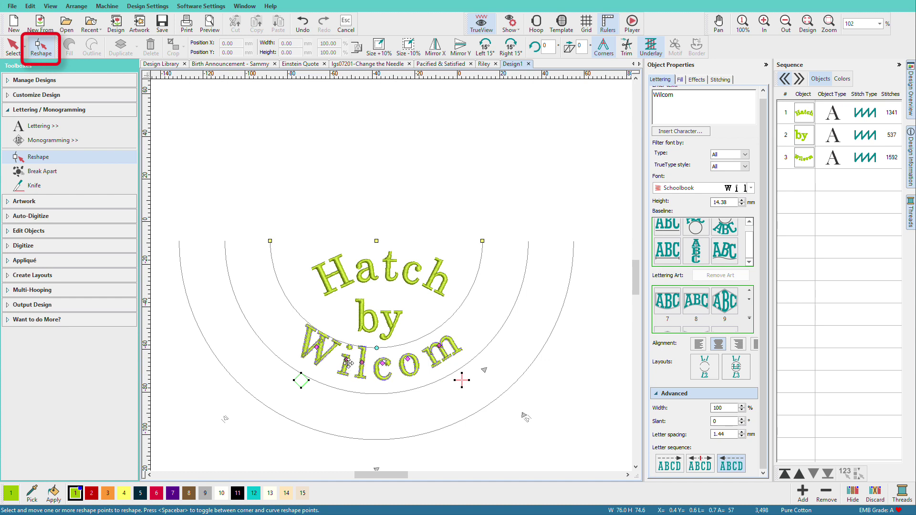
pyautogui.moveTo(317, 347)
pyautogui.mouseDown()
pyautogui.moveTo(376, 363)
pyautogui.moveTo(440, 353)
pyautogui.moveTo(474, 380)
pyautogui.mouseUp()
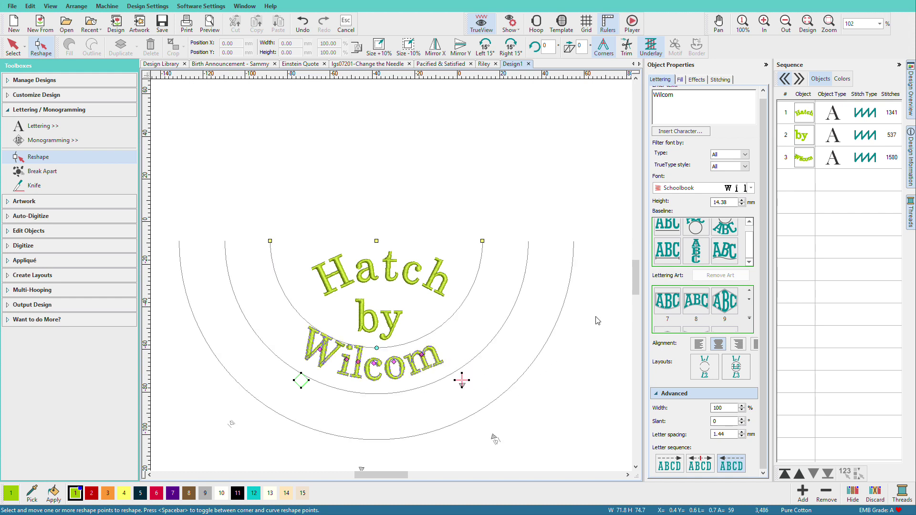
pyautogui.press('Escape')
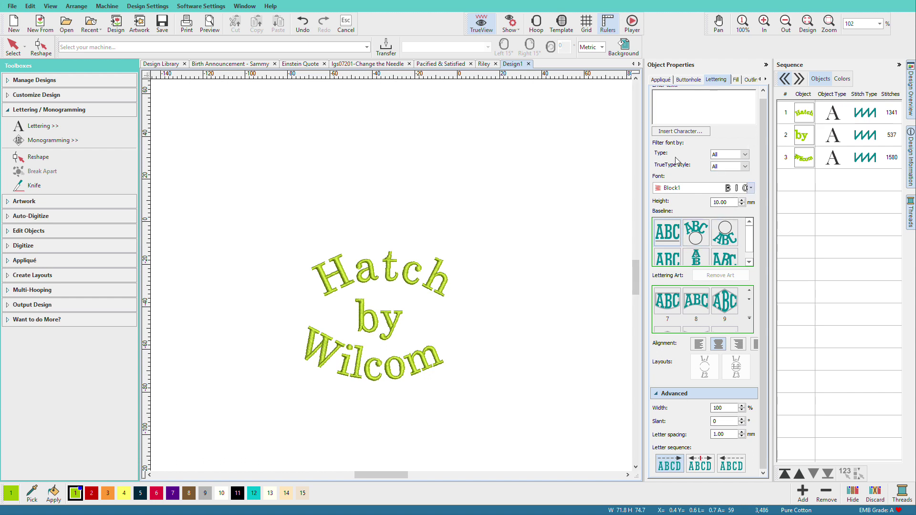
pyautogui.click(736, 80)
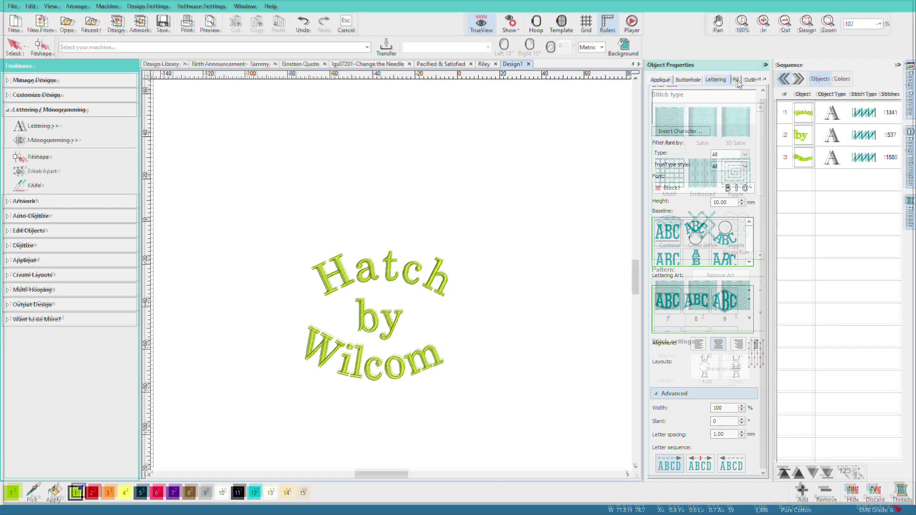